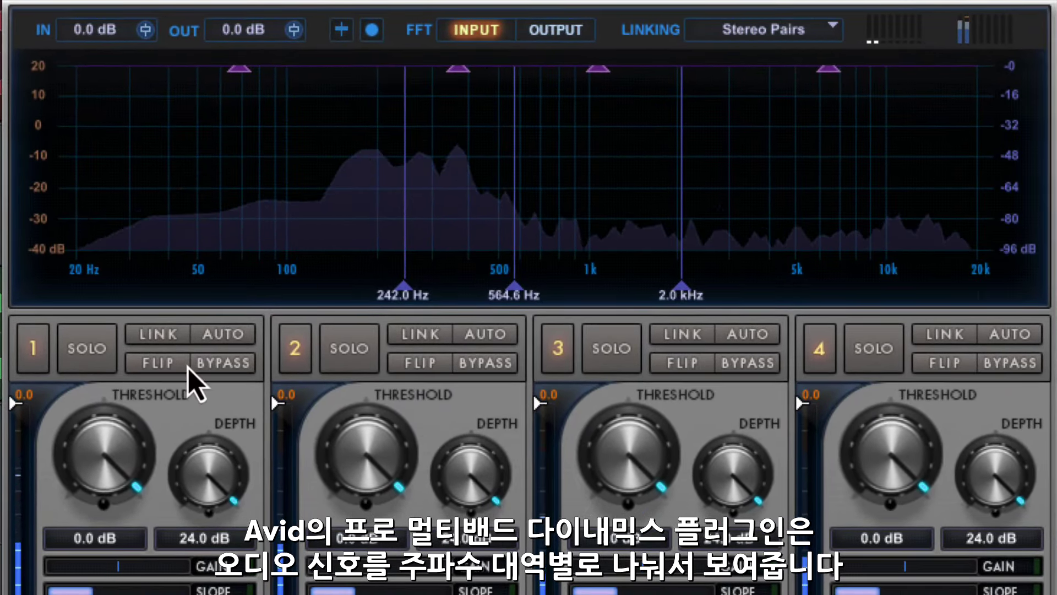
# Solo bands 1, 2 and 3 in turn, then raise the upper crossover from 2.0 to 4.2 kHz
pyautogui.click(87, 361)
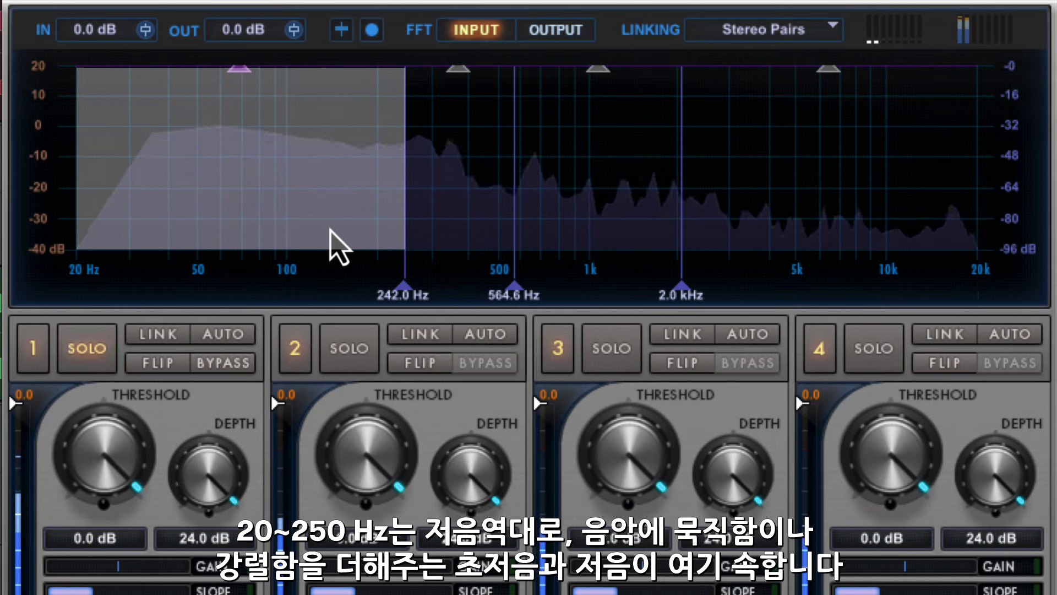
pyautogui.click(87, 361)
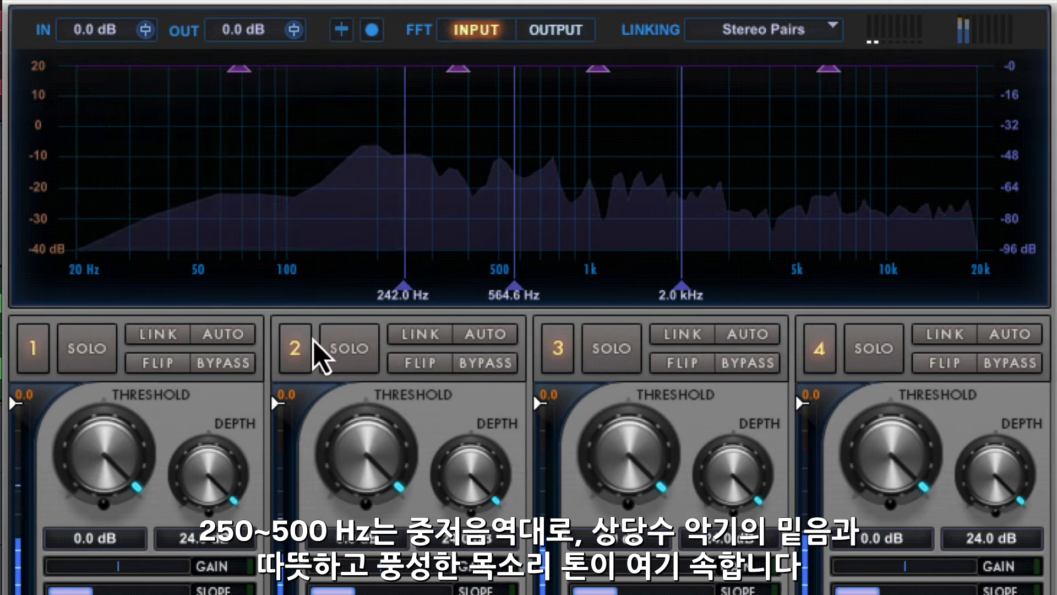
pyautogui.click(359, 354)
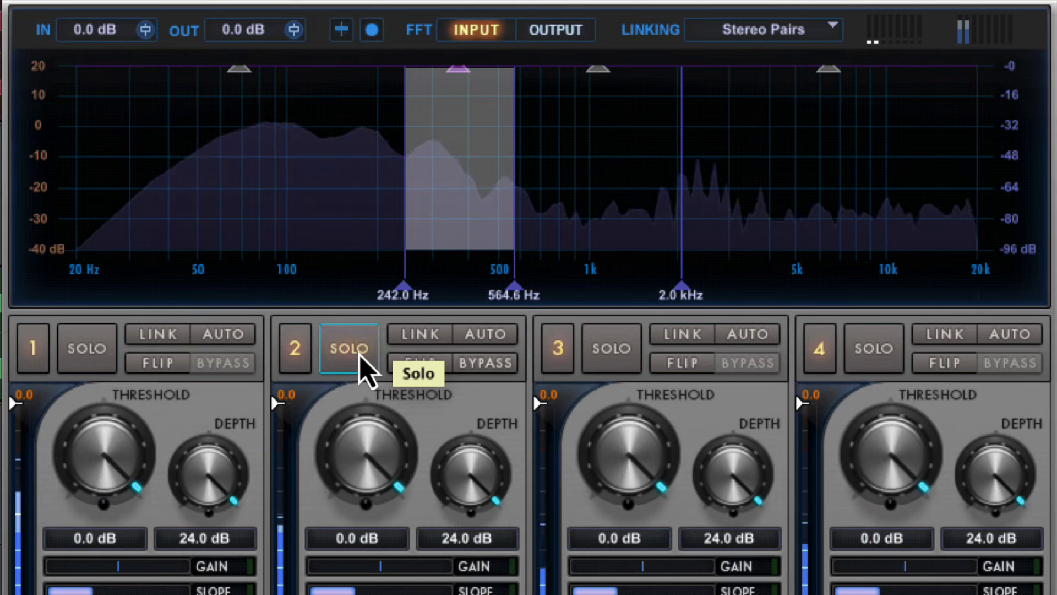
pyautogui.click(365, 368)
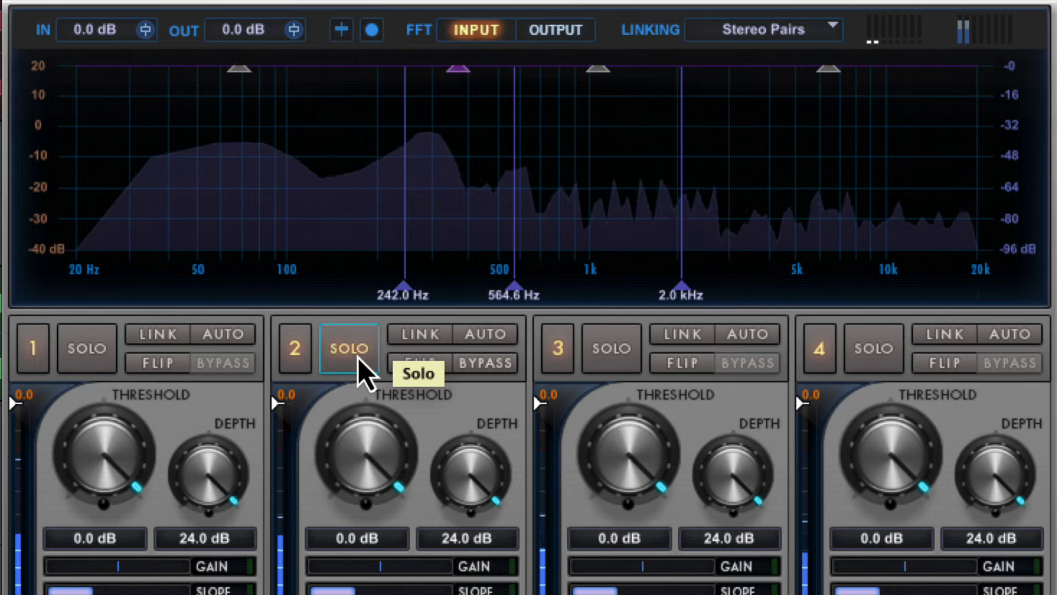
pyautogui.click(595, 351)
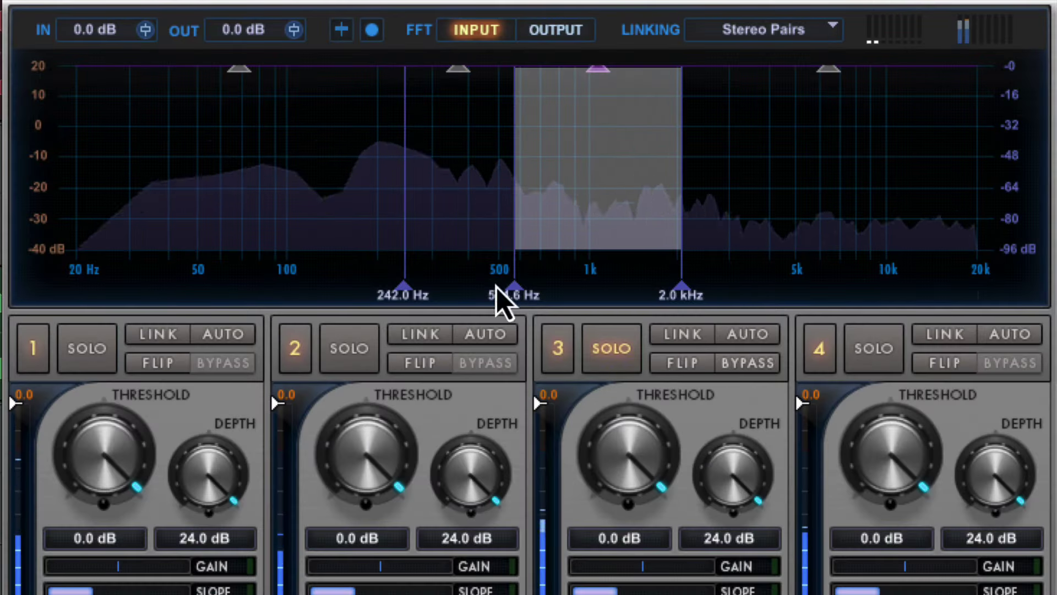
pyautogui.moveTo(683, 298); pyautogui.dragTo(777, 300)
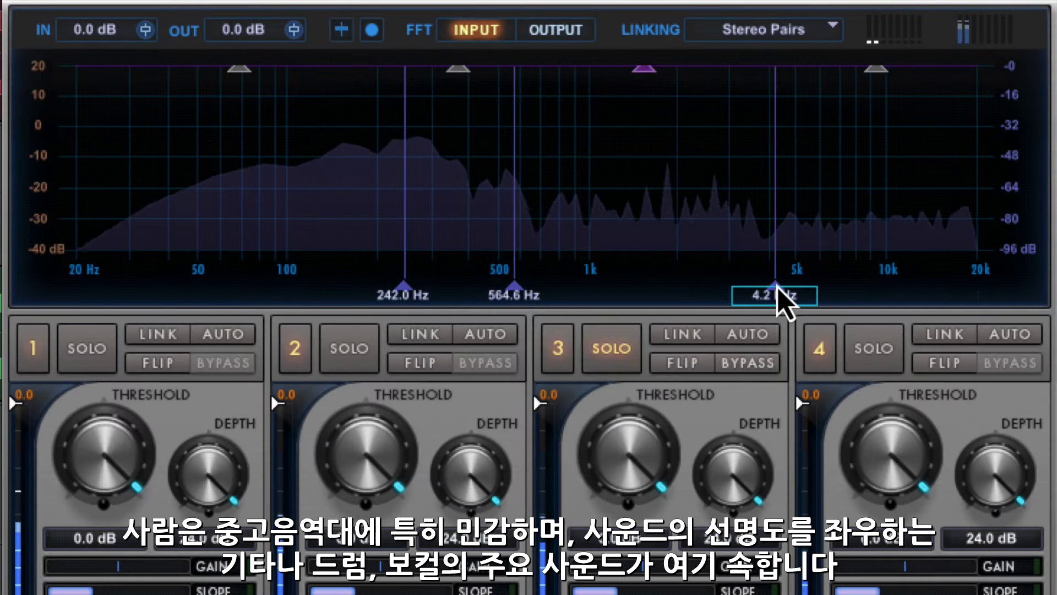
# Raise the middle crossover from 564.6 Hz to 1.6 kHz and solo band 4 instead of band 3
pyautogui.moveTo(515, 297)
pyautogui.mouseDown()
pyautogui.moveTo(620, 300)
pyautogui.moveTo(652, 316)
pyautogui.moveTo(651, 306)
pyautogui.mouseUp()
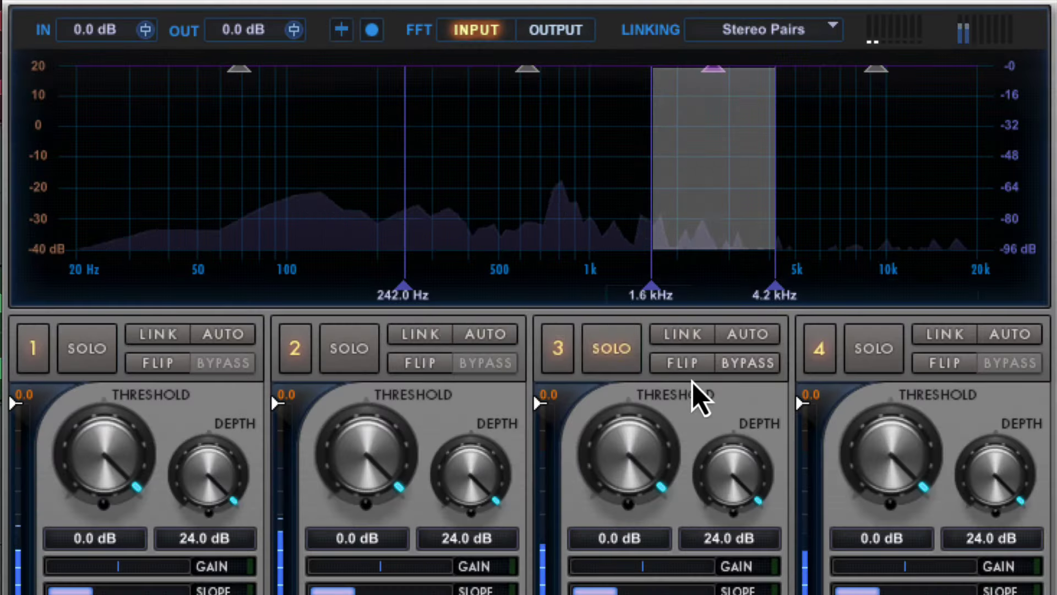
pyautogui.click(632, 369)
pyautogui.click(867, 364)
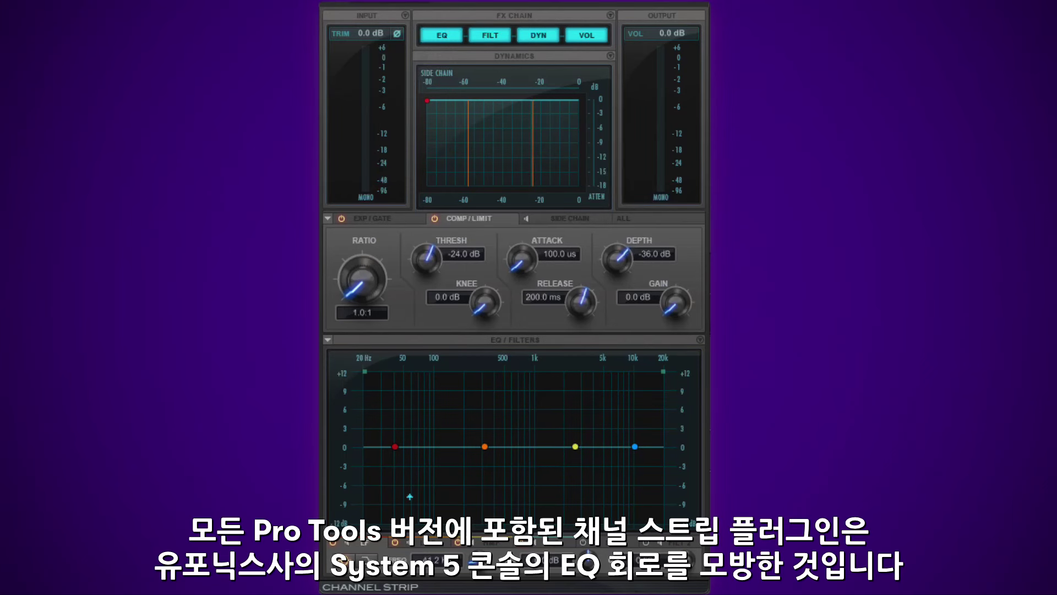
# Add a low cut rising from 20 Hz, move the low band to about 46.4 Hz, and reshape the high filter
pyautogui.moveTo(365, 370); pyautogui.dragTo(378, 375)
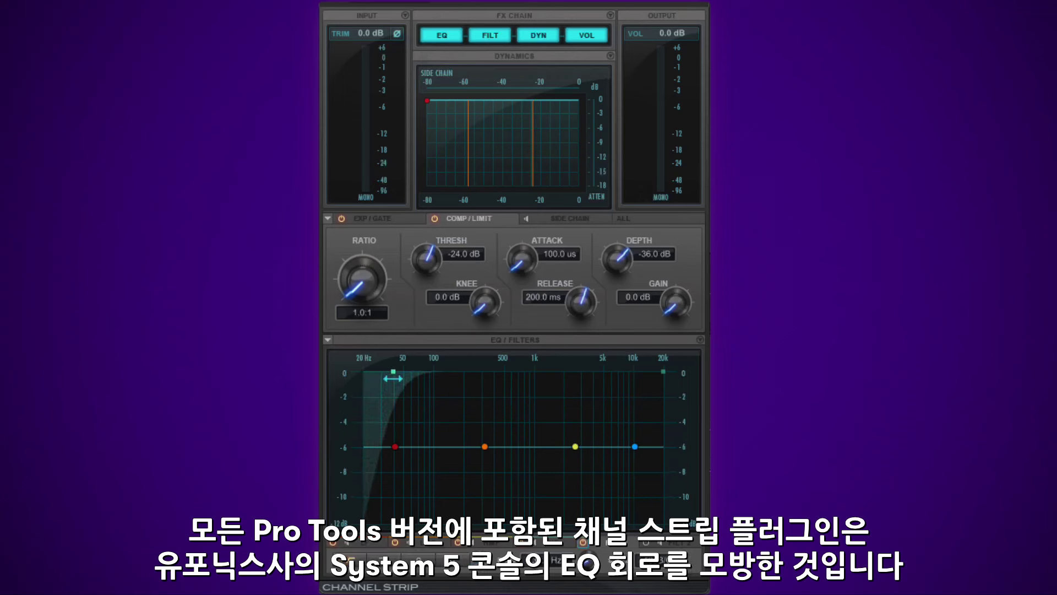
pyautogui.moveTo(396, 451); pyautogui.dragTo(405, 446)
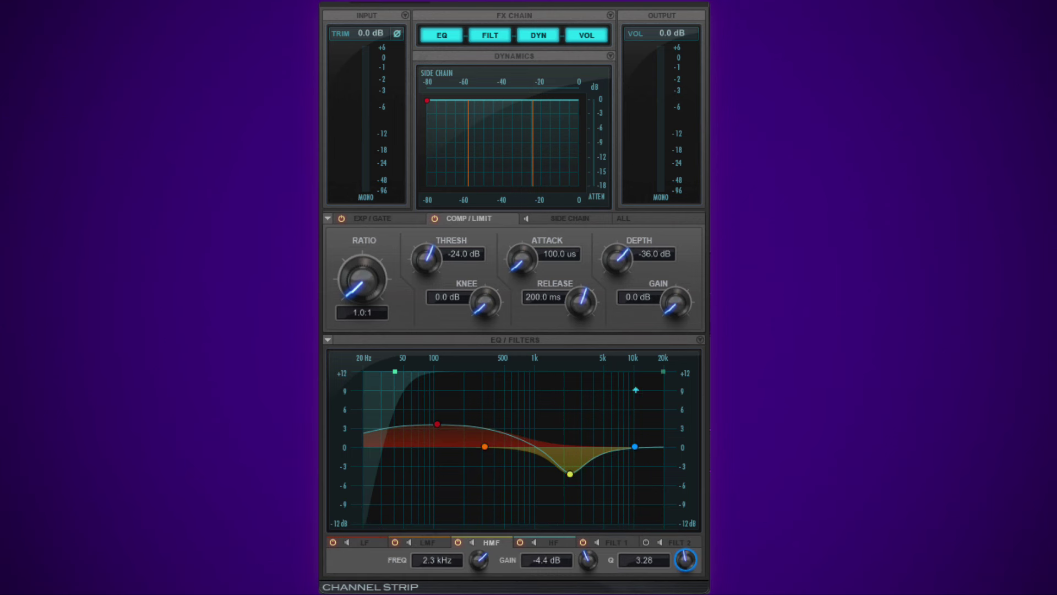
pyautogui.click(661, 372)
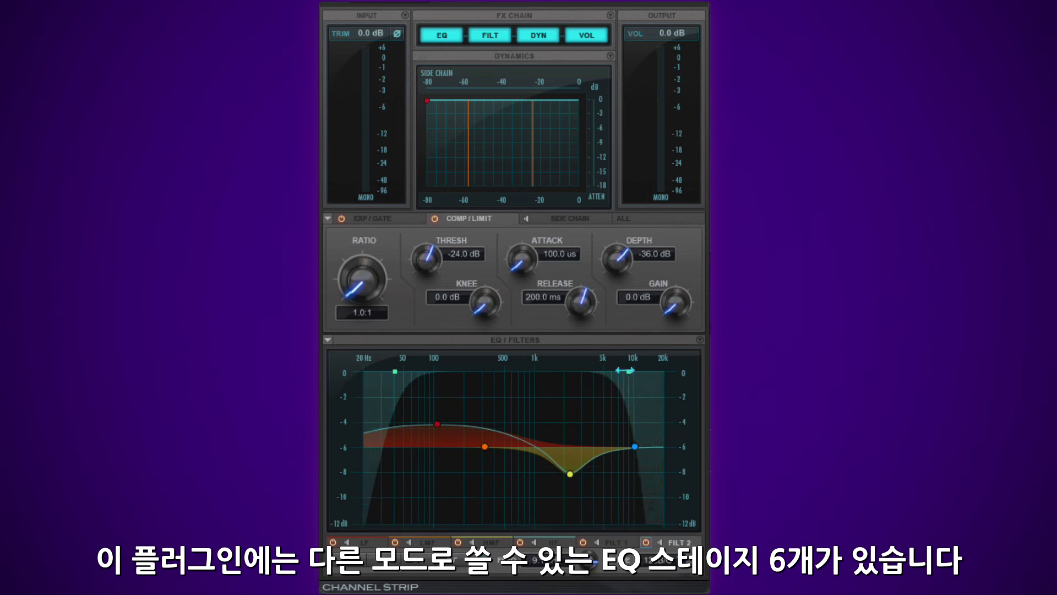
pyautogui.click(453, 560)
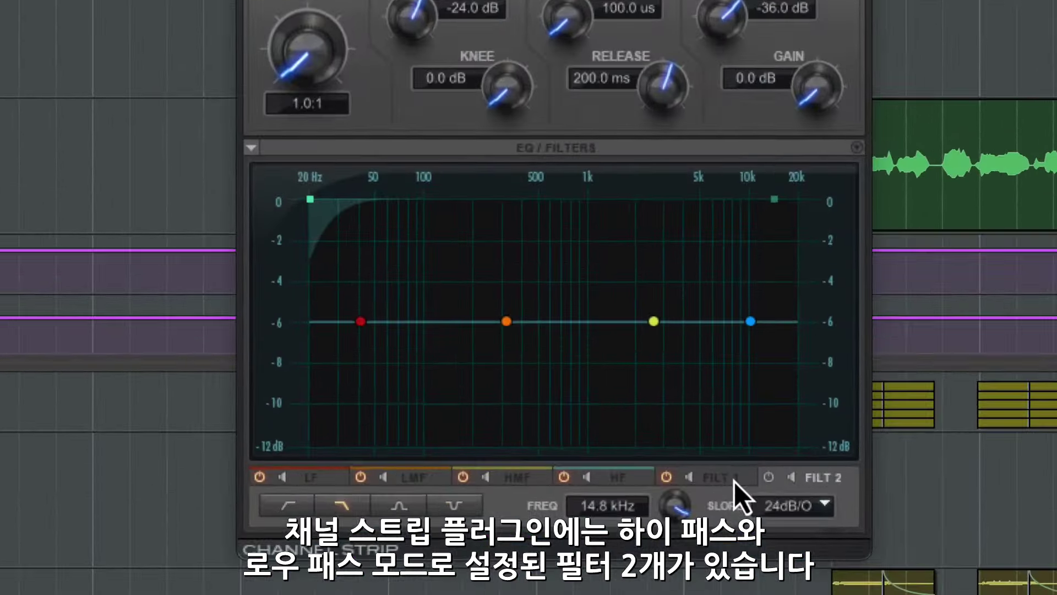
# Enable the low-pass at 6.7 kHz, try a 12dB/O slope, then keep 24dB/O
pyautogui.click(768, 477)
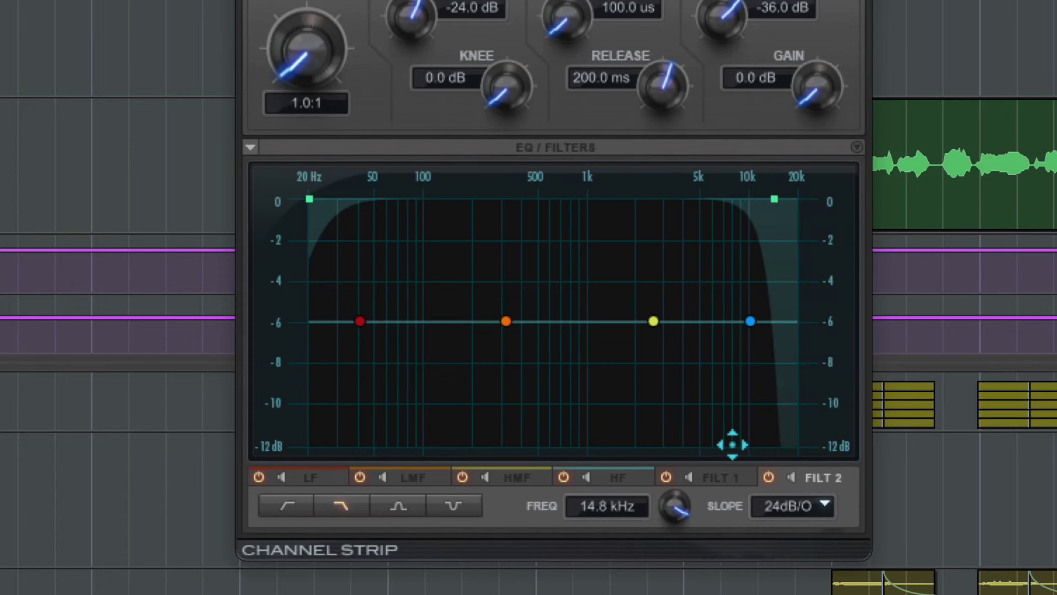
pyautogui.moveTo(677, 525)
pyautogui.mouseDown()
pyautogui.moveTo(685, 570)
pyautogui.moveTo(685, 534)
pyautogui.mouseUp()
pyautogui.moveTo(788, 200); pyautogui.dragTo(718, 200)
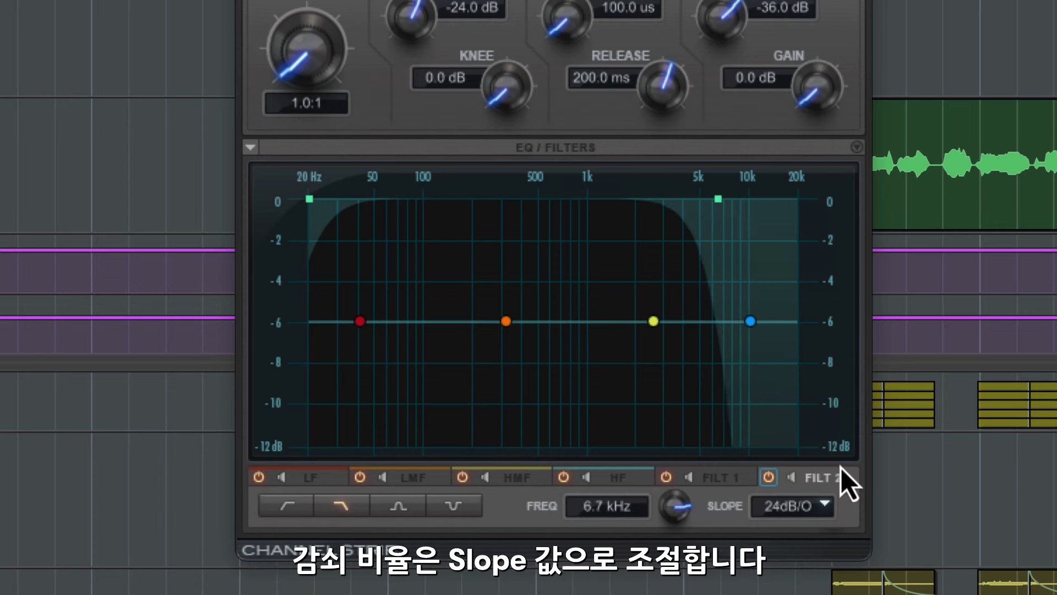
pyautogui.click(787, 506)
pyautogui.click(796, 533)
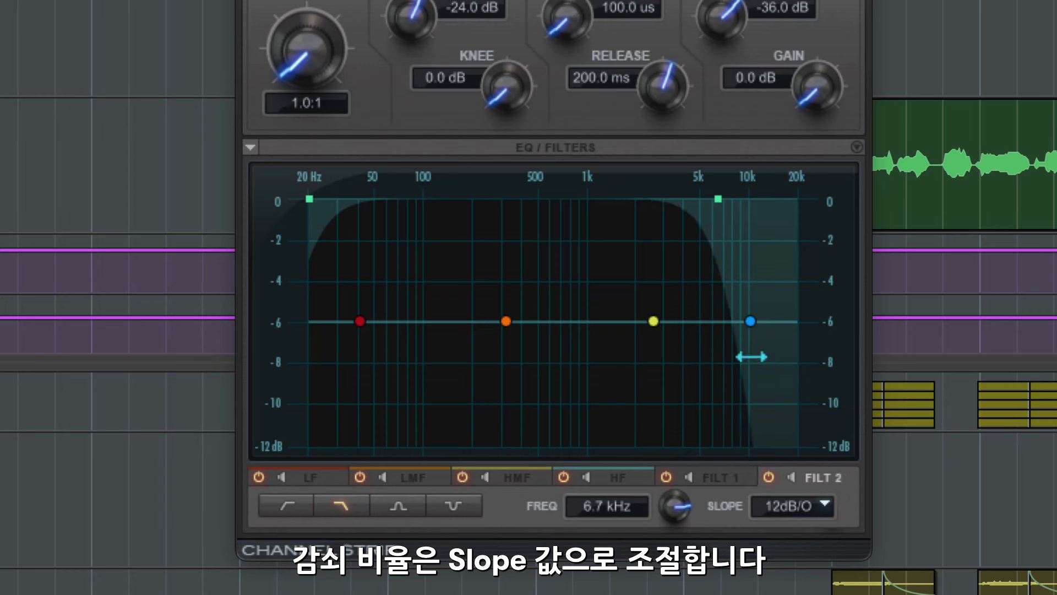
pyautogui.click(797, 512)
pyautogui.click(798, 555)
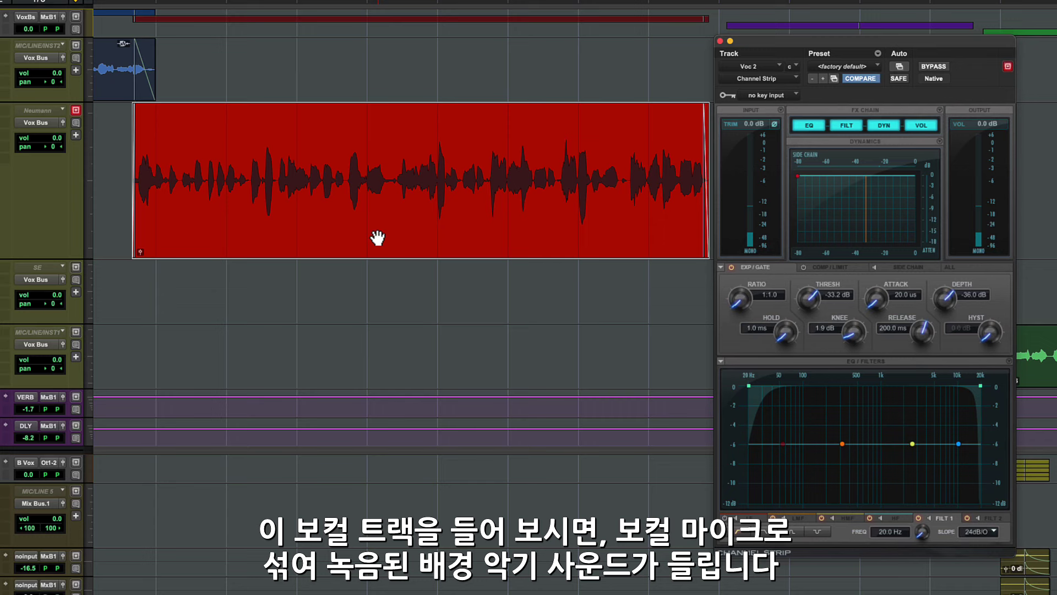
# Play the vocal clip and raise the high-pass cutoff from 20 Hz to about 161 Hz
pyautogui.press('space')
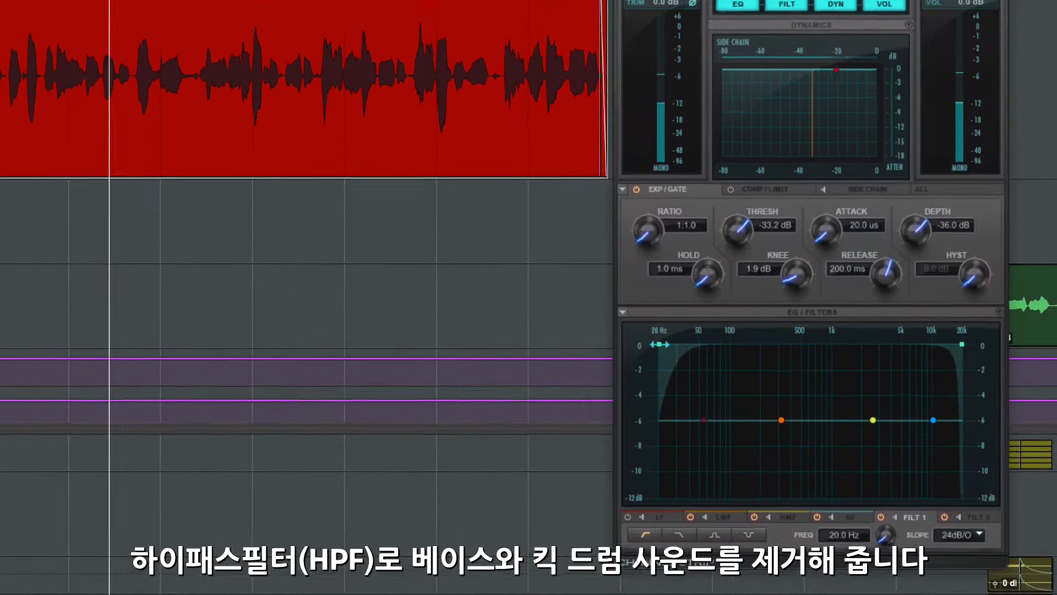
pyautogui.moveTo(748, 386); pyautogui.dragTo(750, 385)
pyautogui.moveTo(629, 327); pyautogui.dragTo(720, 344)
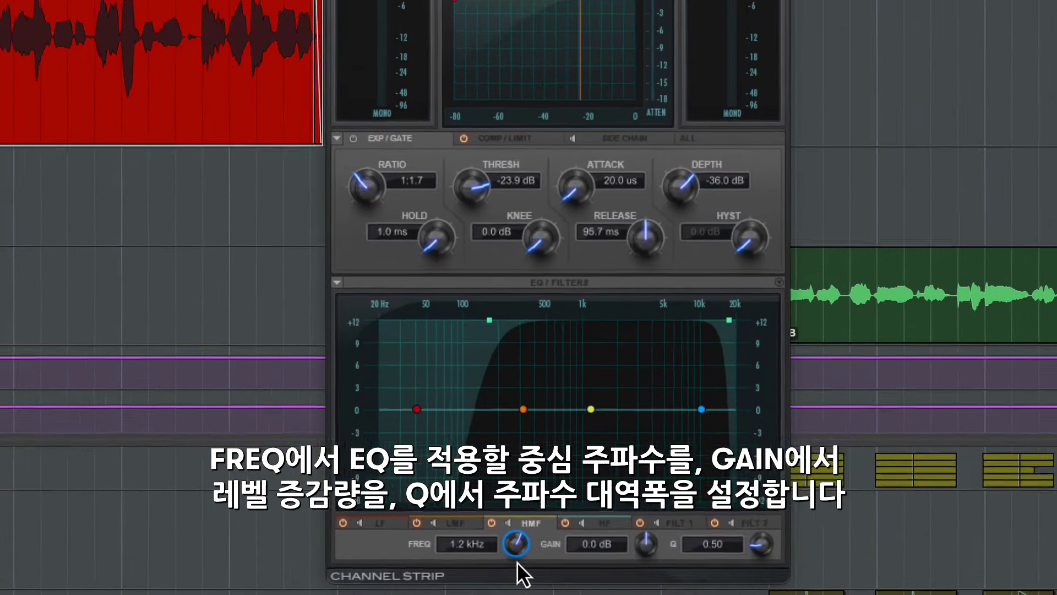
# Sweep the high-mid band, leaving it at 1.9 kHz, Q 1.87 and gain about 0.2 dB
pyautogui.moveTo(518, 562)
pyautogui.mouseDown()
pyautogui.moveTo(526, 554)
pyautogui.moveTo(513, 563)
pyautogui.mouseUp()
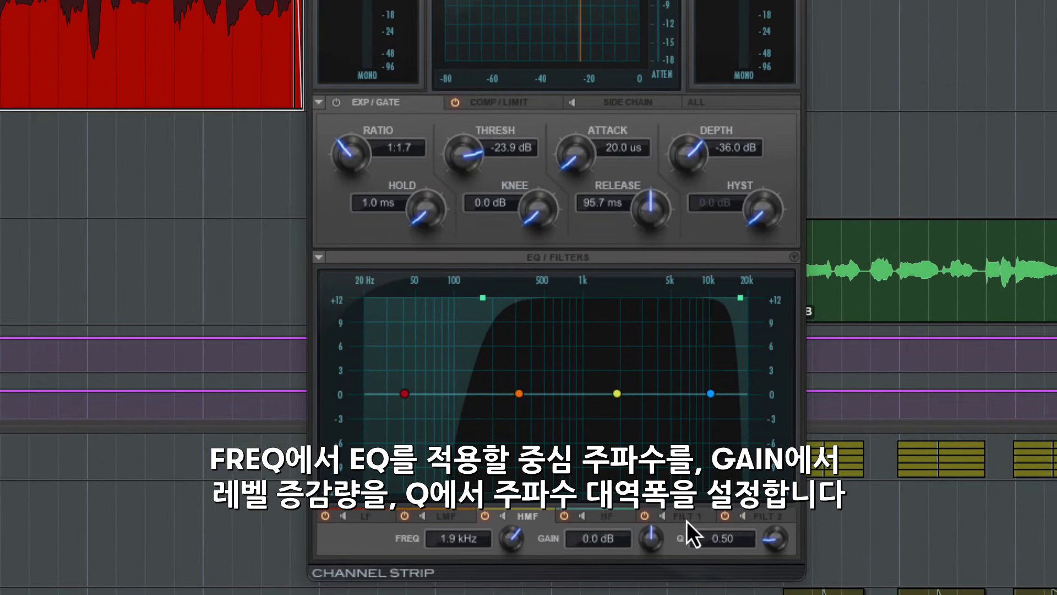
pyautogui.moveTo(656, 545); pyautogui.dragTo(669, 509)
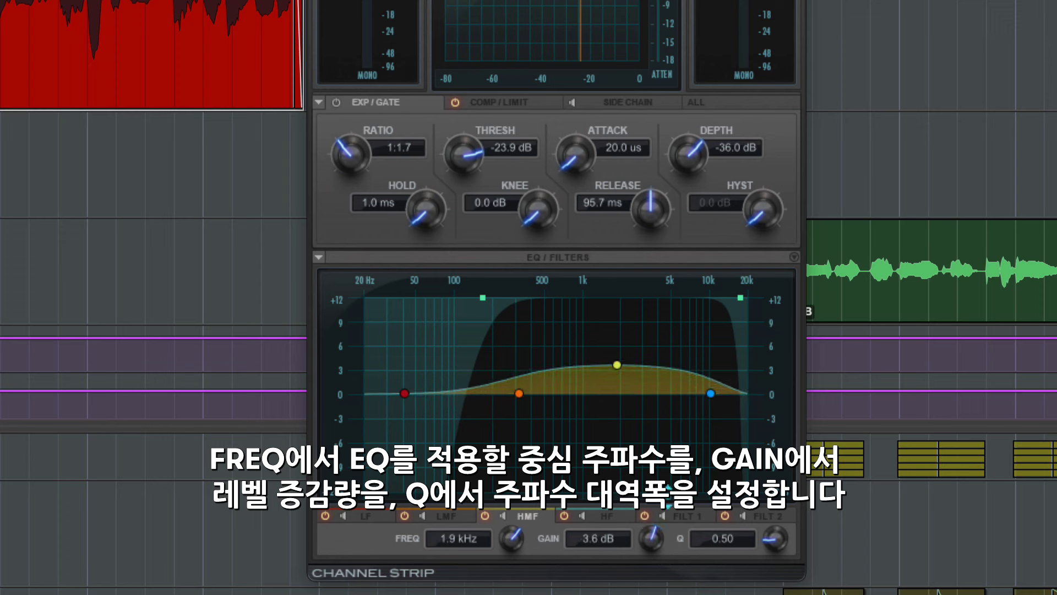
pyautogui.moveTo(777, 543); pyautogui.dragTo(785, 498)
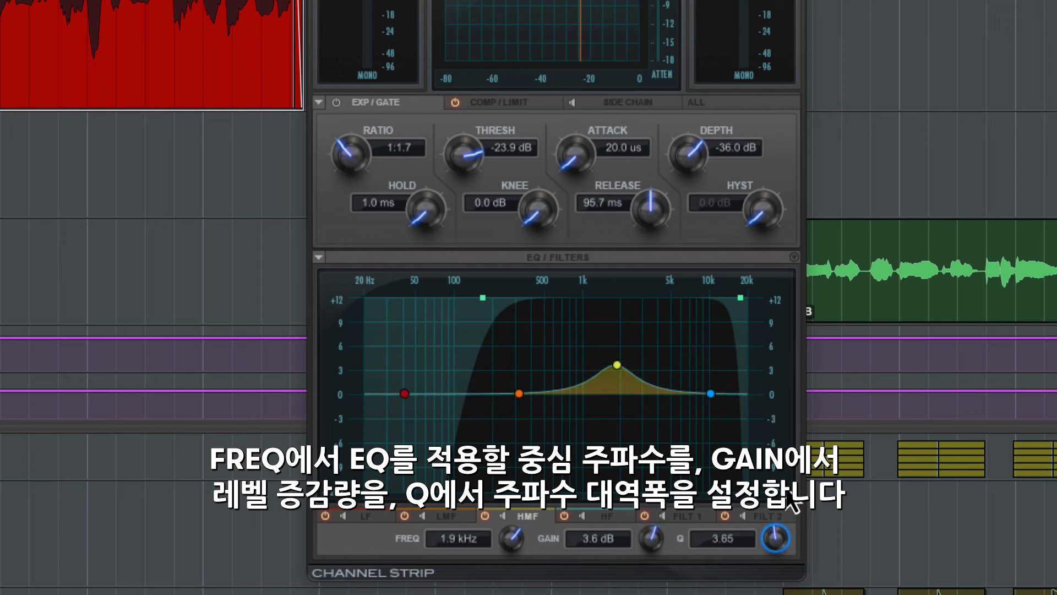
pyautogui.moveTo(778, 553); pyautogui.dragTo(771, 556)
pyautogui.moveTo(655, 545); pyautogui.dragTo(649, 592)
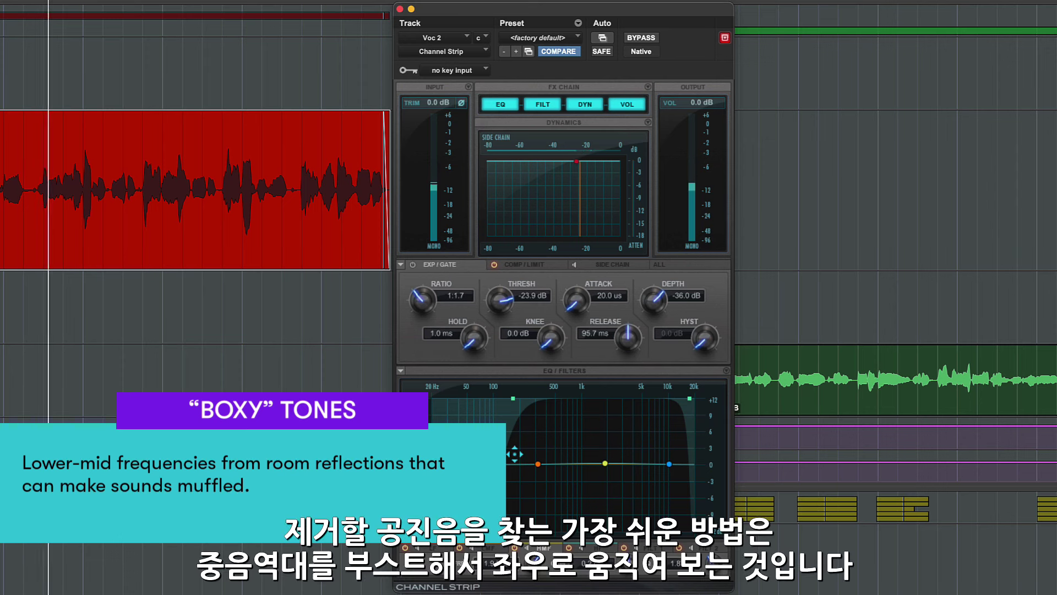
# Boost the low-mid band into a peak, solo it, then settle it near 349 Hz at about +6 dB
pyautogui.moveTo(538, 465); pyautogui.dragTo(557, 408)
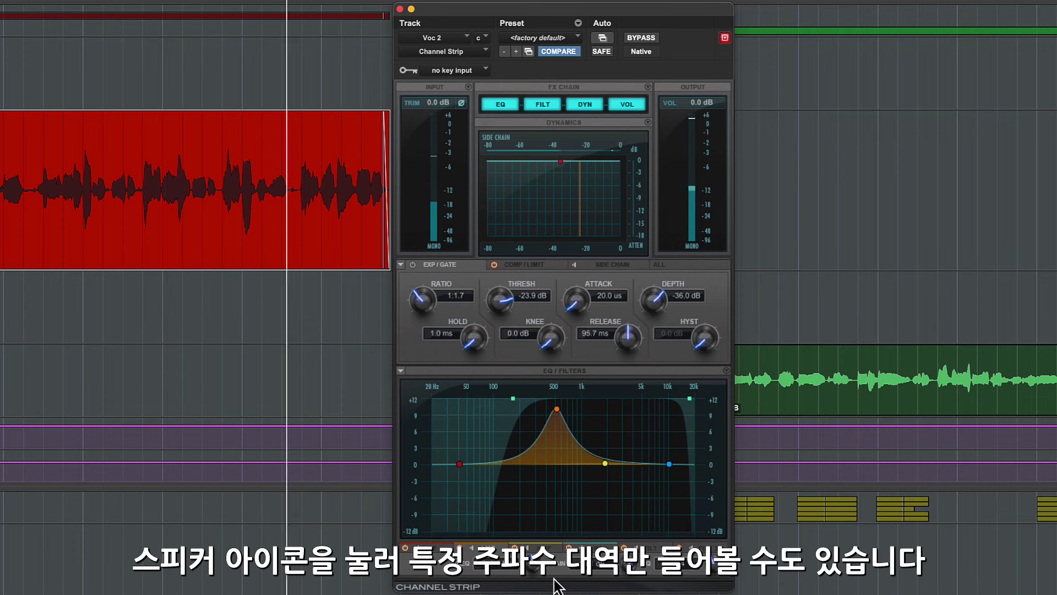
pyautogui.click(556, 464)
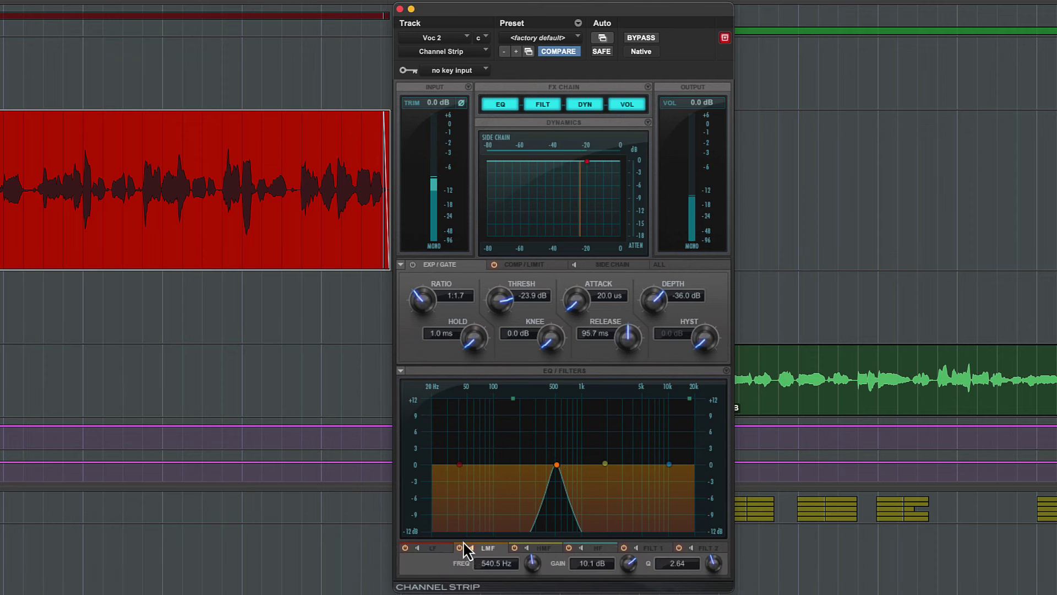
pyautogui.click(471, 548)
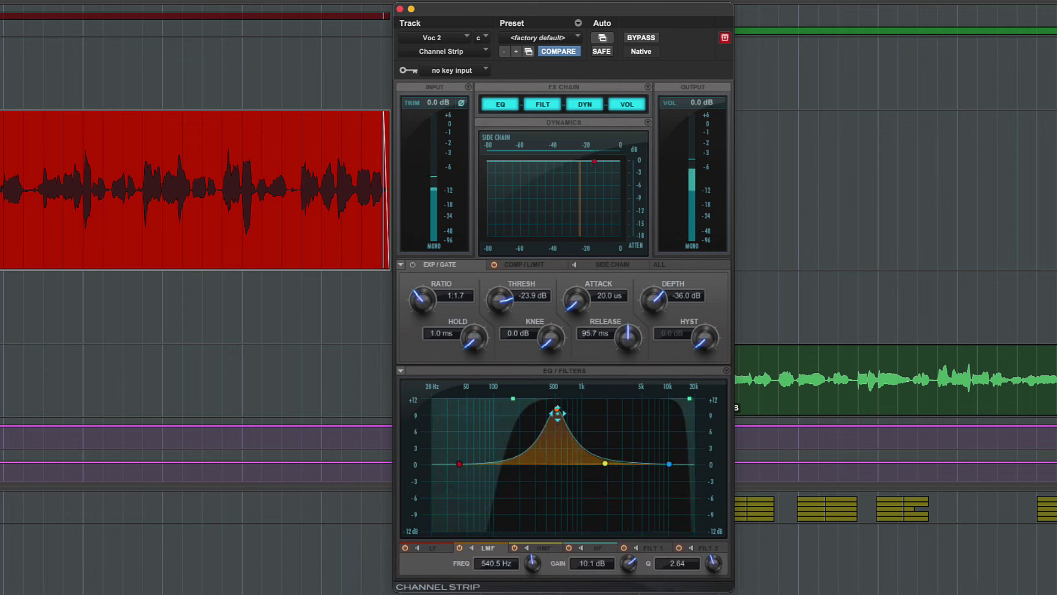
pyautogui.moveTo(537, 407); pyautogui.dragTo(556, 405)
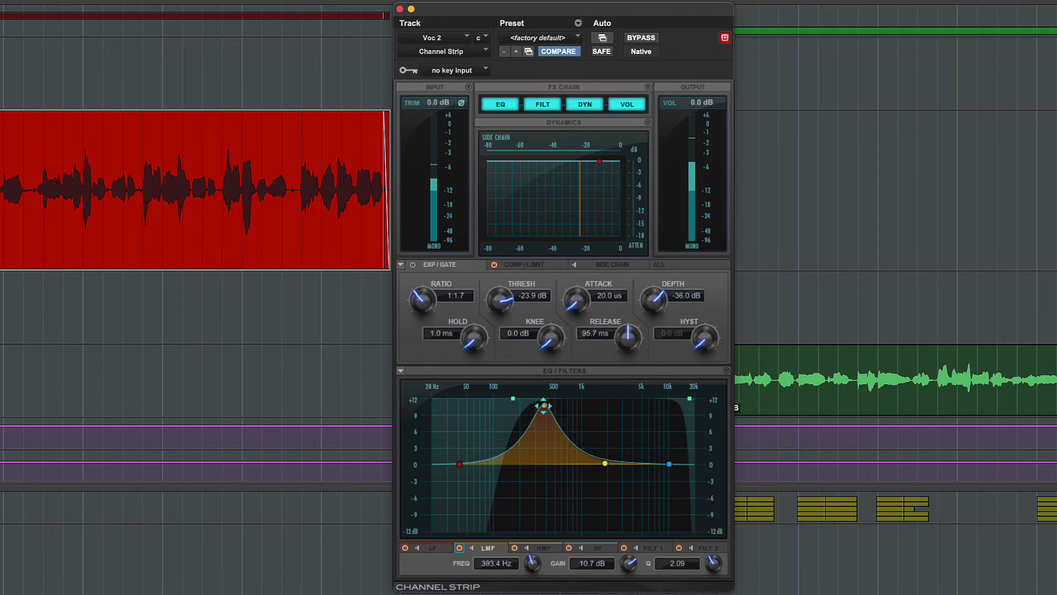
pyautogui.moveTo(620, 573); pyautogui.dragTo(628, 594)
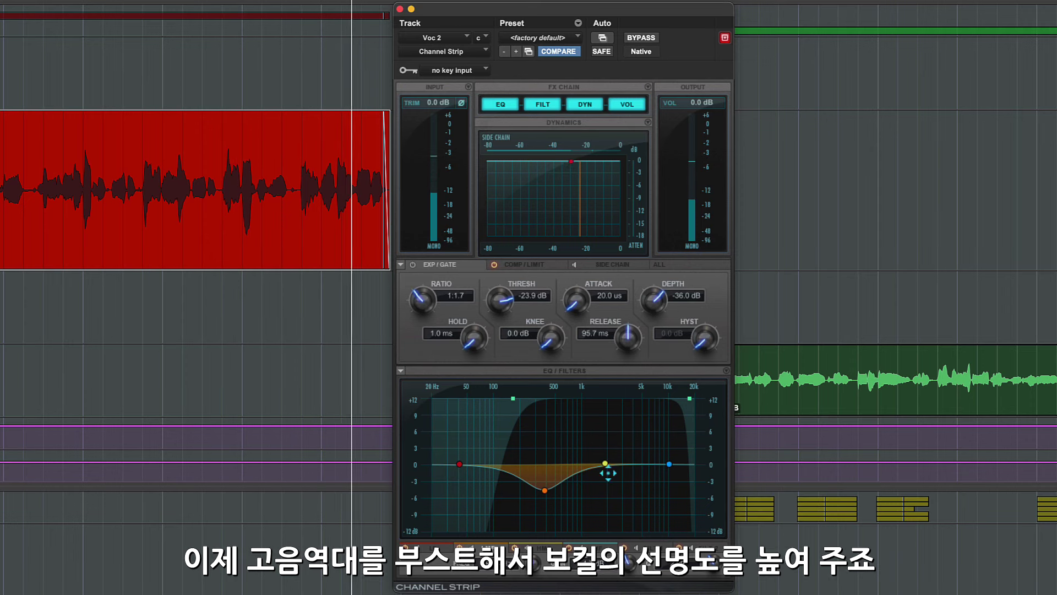
# Turn the high band into a high shelf boosting about 4.6 dB around 5.7 kHz
pyautogui.moveTo(668, 463); pyautogui.dragTo(658, 447)
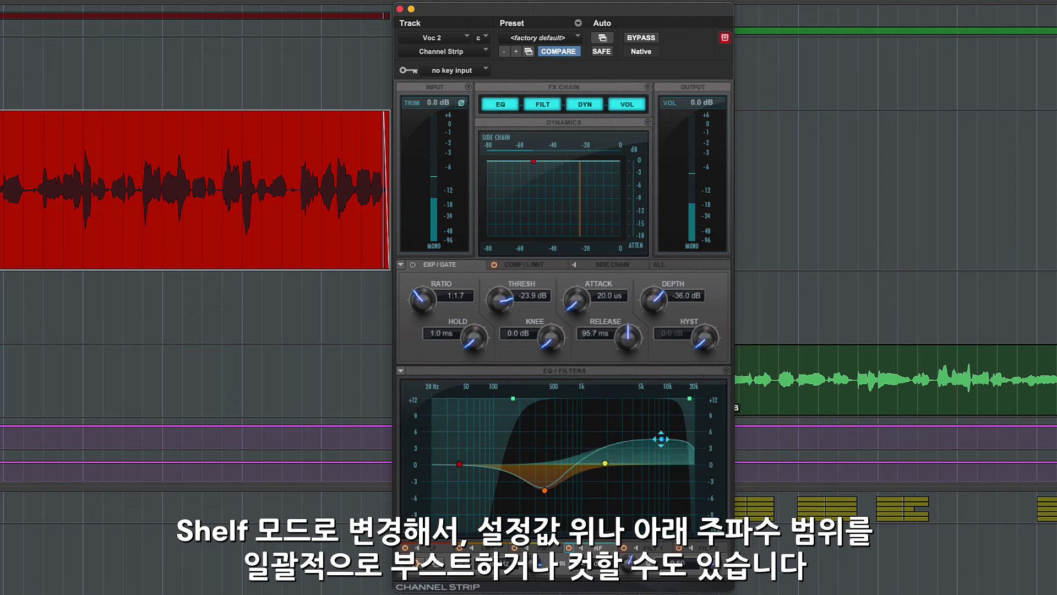
pyautogui.click(433, 569)
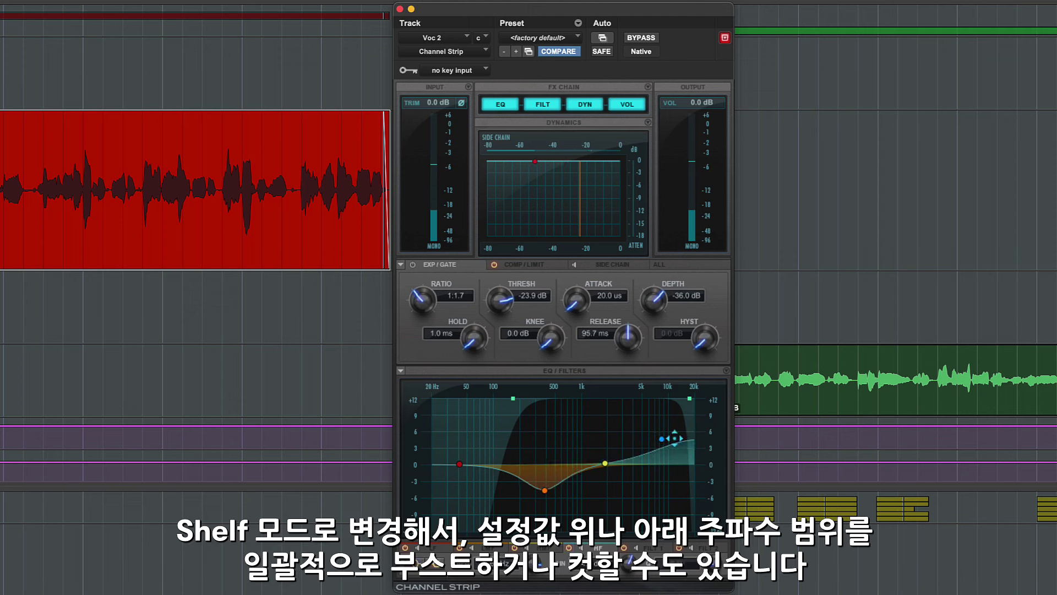
pyautogui.moveTo(662, 439); pyautogui.dragTo(635, 435)
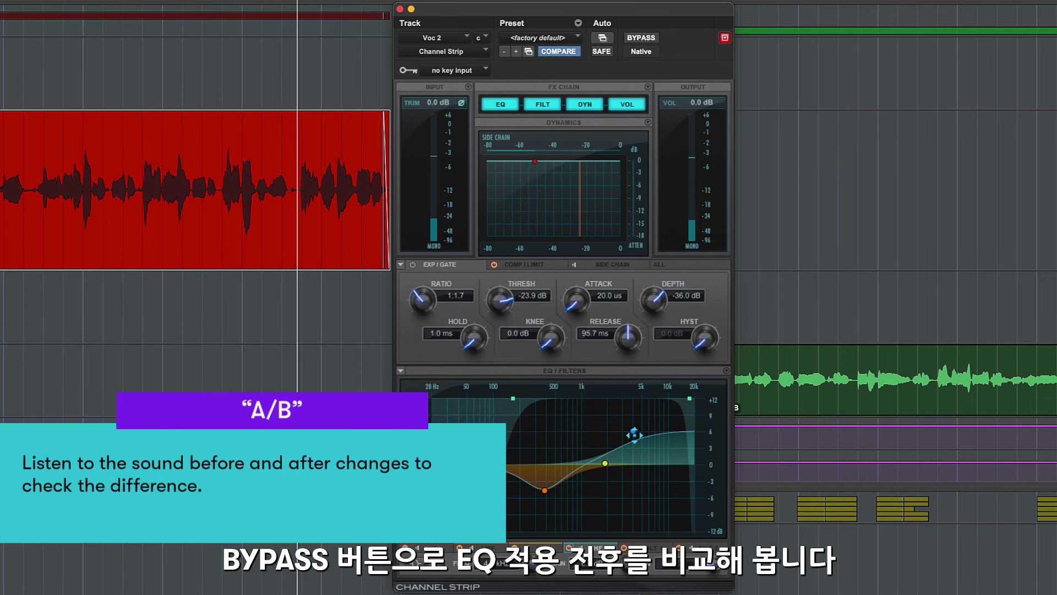
# Bypass the vocal EQ twice to compare it, leave it active, and open the Pad's Channel Strip
pyautogui.click(643, 38)
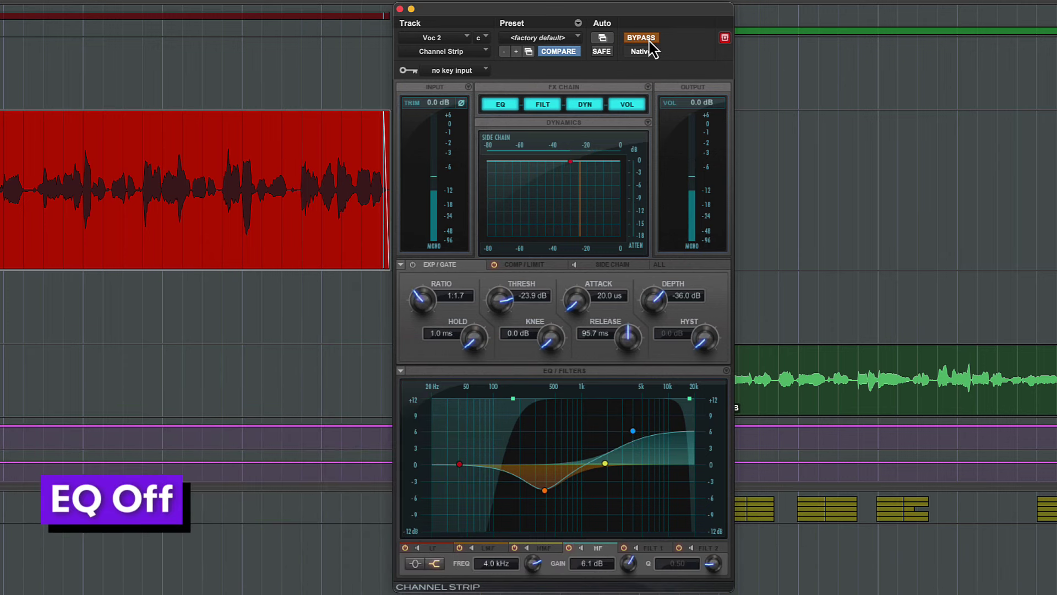
pyautogui.click(643, 38)
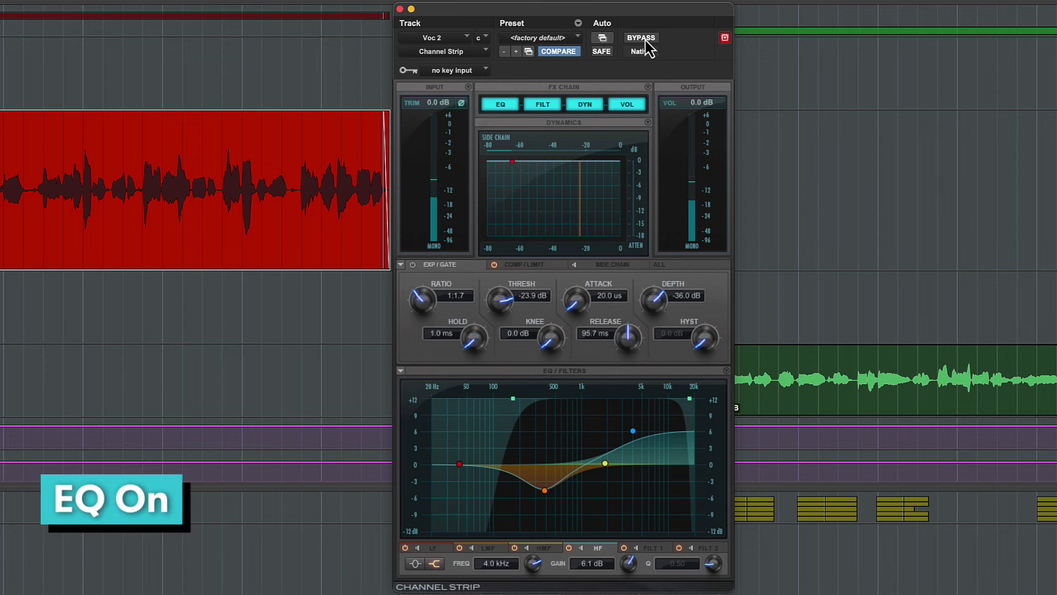
pyautogui.click(645, 39)
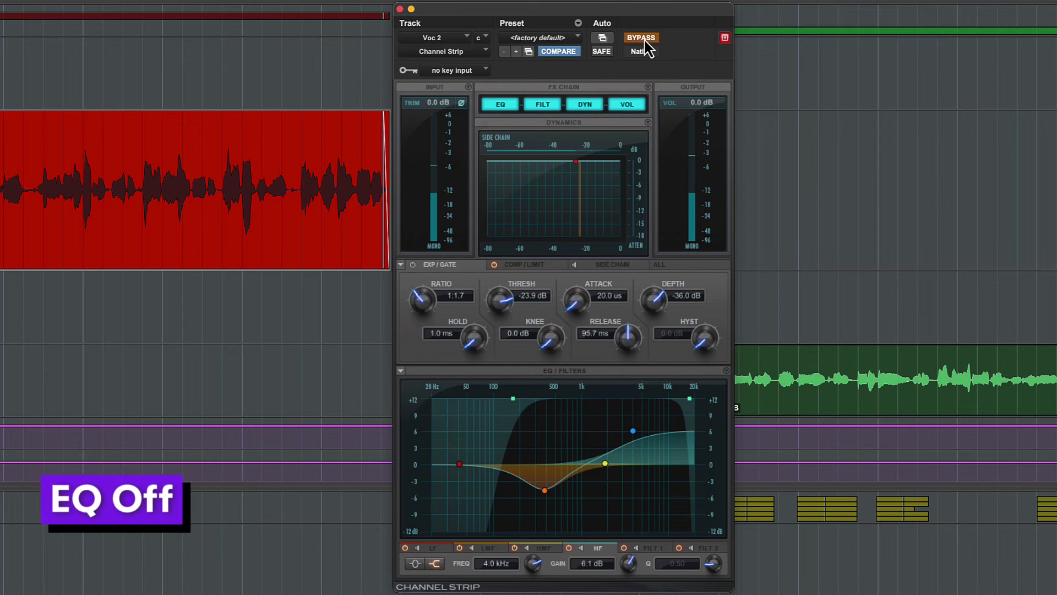
pyautogui.click(646, 41)
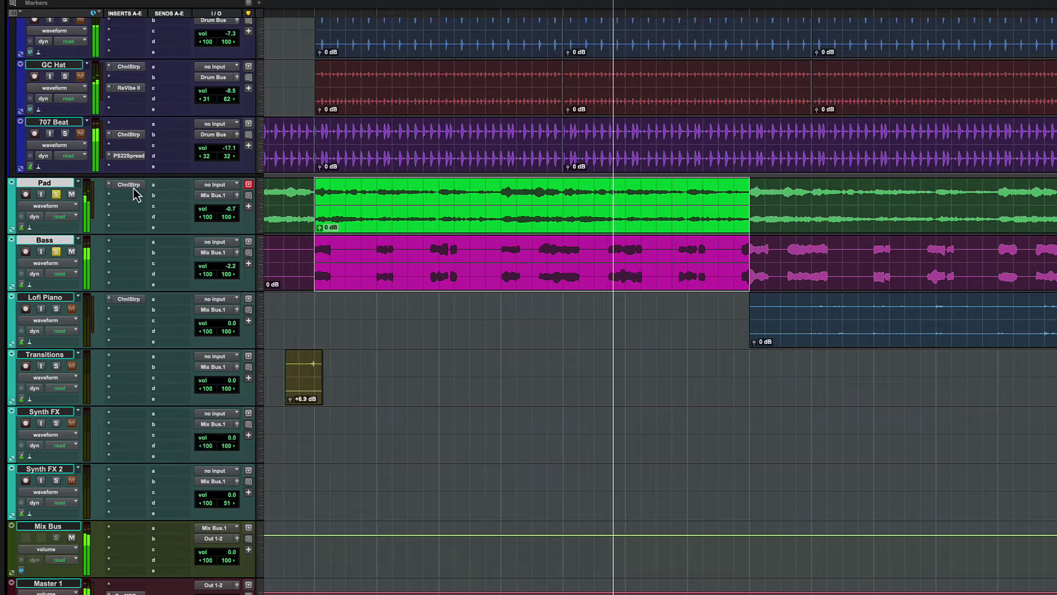
pyautogui.click(133, 188)
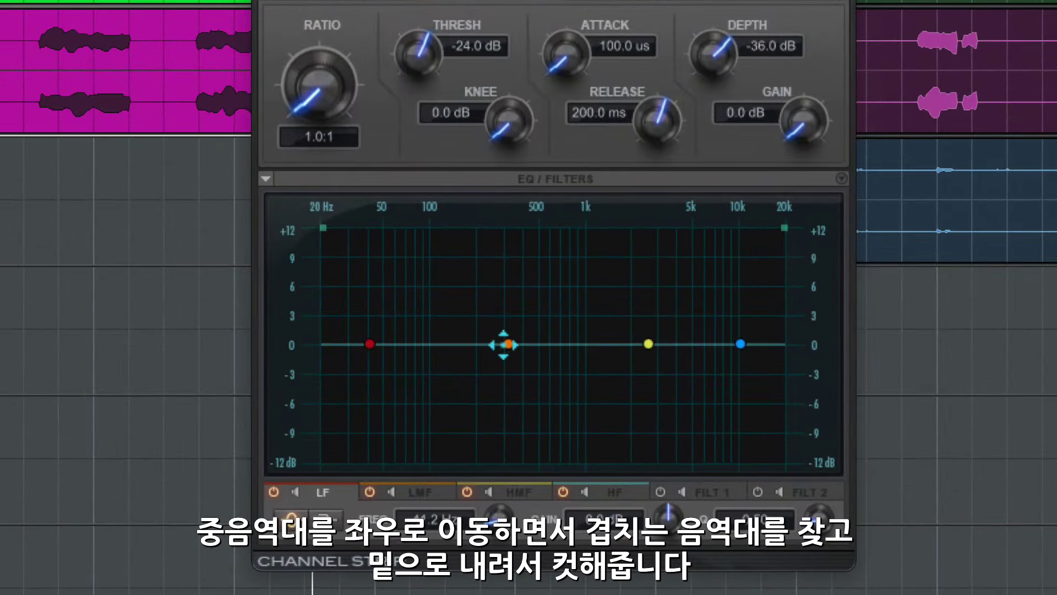
# Cut the Pad's low-mid band about 6 dB around 181 Hz
pyautogui.moveTo(503, 344); pyautogui.dragTo(520, 315)
pyautogui.moveTo(474, 258); pyautogui.dragTo(469, 408)
pyautogui.scroll(2, 473, 268)
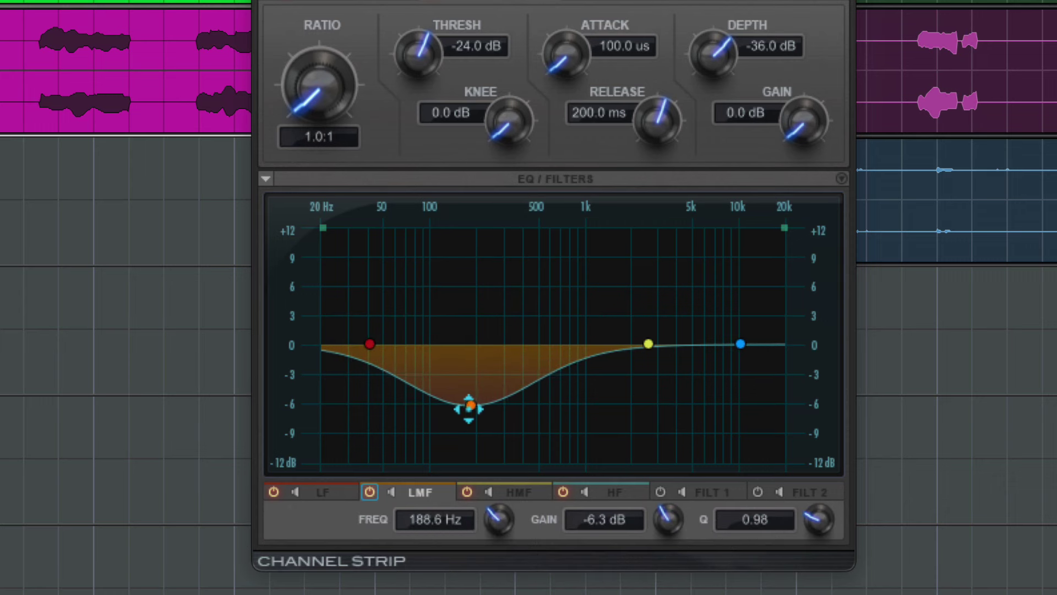
# Boost the high-mid band around 2.3 kHz and set the output to 2.9 dB
pyautogui.moveTo(651, 345); pyautogui.dragTo(639, 276)
pyautogui.scroll(4, 628, 286)
pyautogui.scroll(-2, 616, 288)
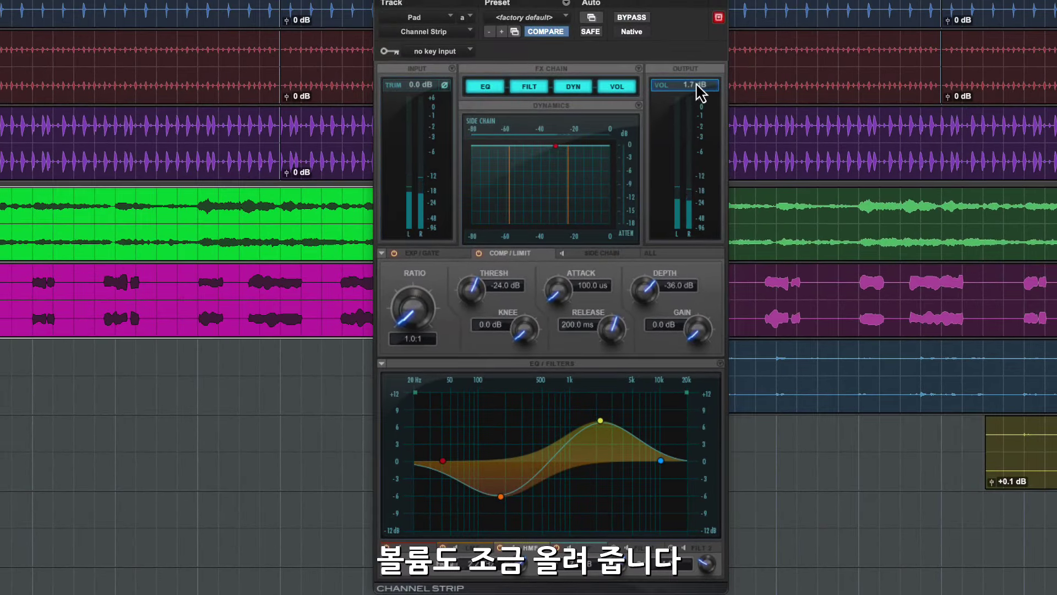
pyautogui.write('2.9')
pyautogui.press('Return')
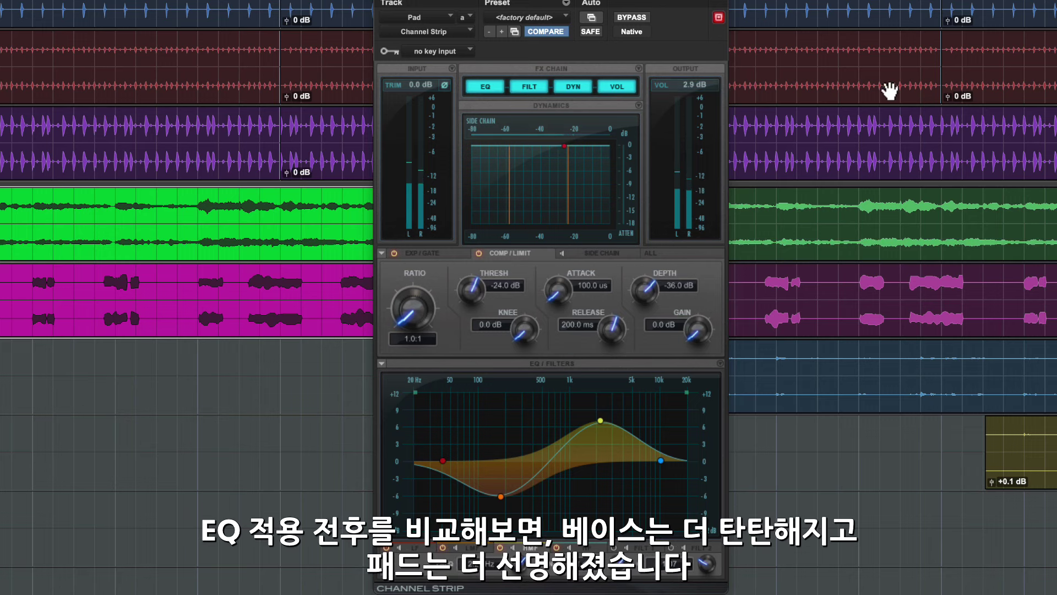
# Bypass the Pad EQ for comparison, then switch it back on
pyautogui.click(639, 18)
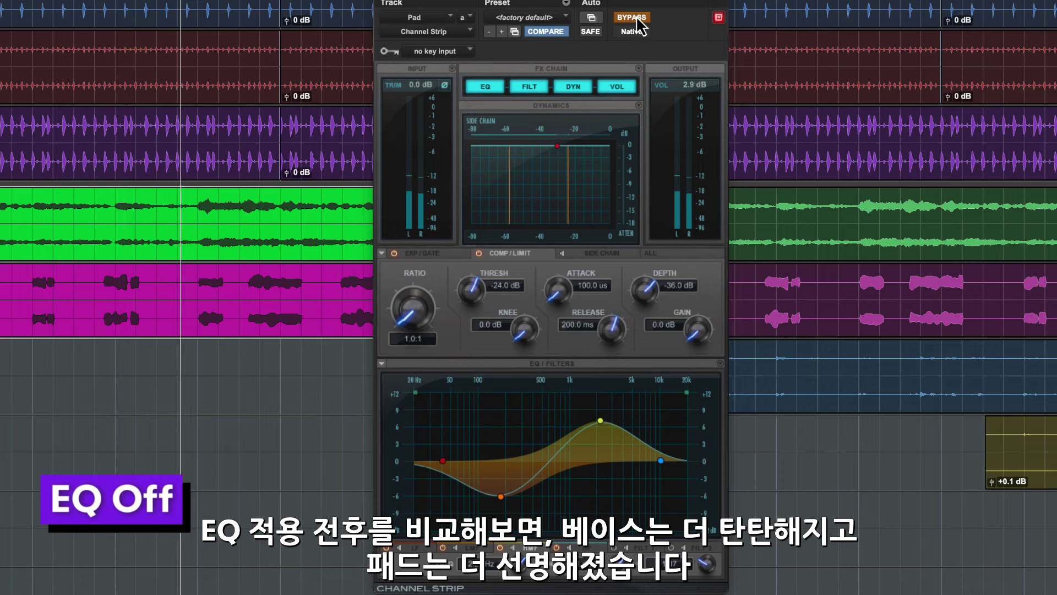
pyautogui.click(637, 17)
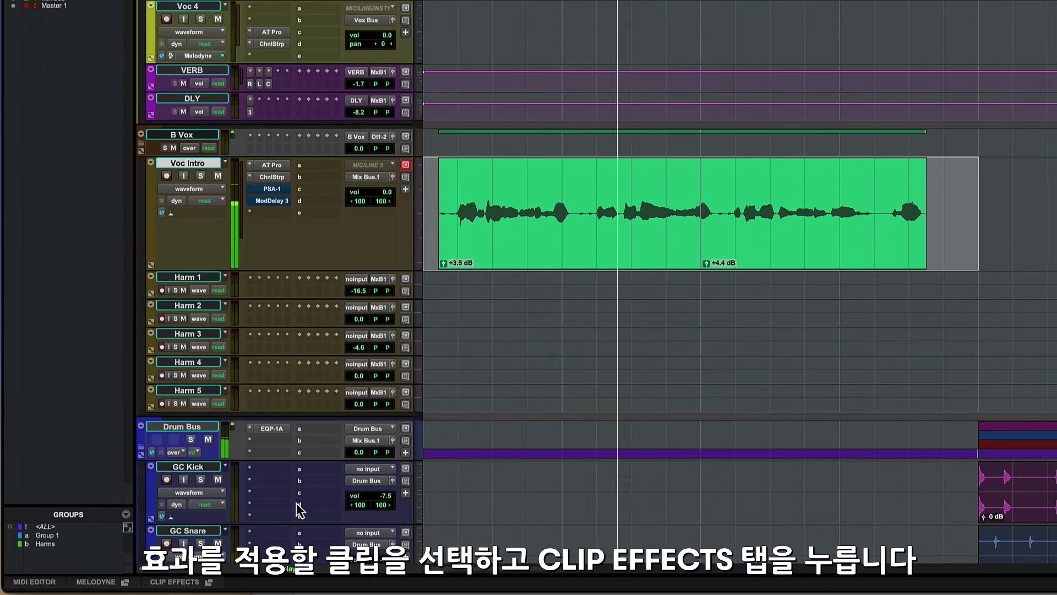
# Enable the Voc Intro clip filters: high-pass 1.6 kHz, low-pass 5.2 kHz, input trim 6.1 dB
pyautogui.click(174, 582)
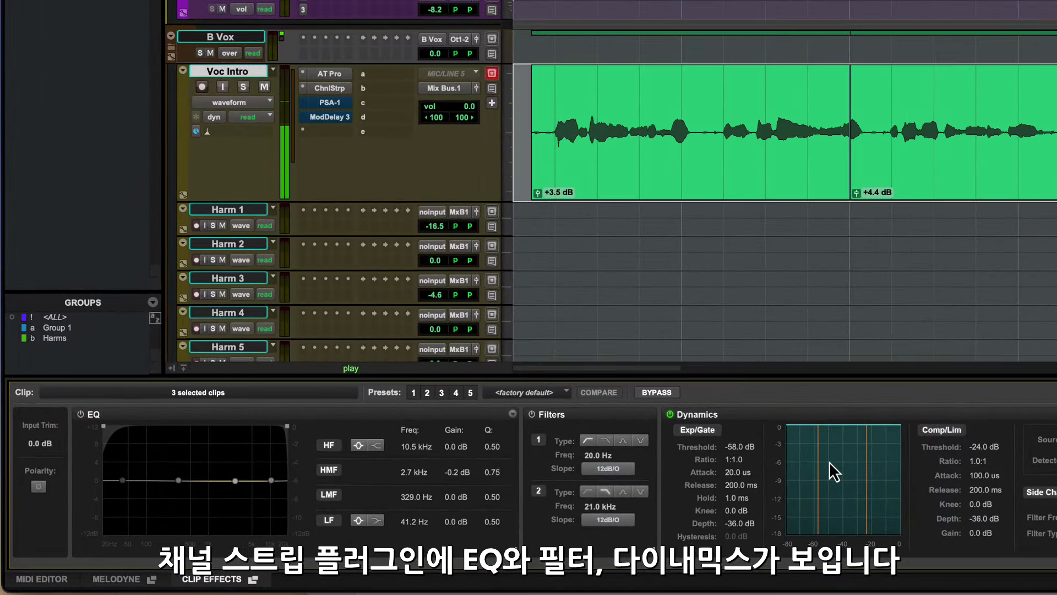
pyautogui.click(532, 414)
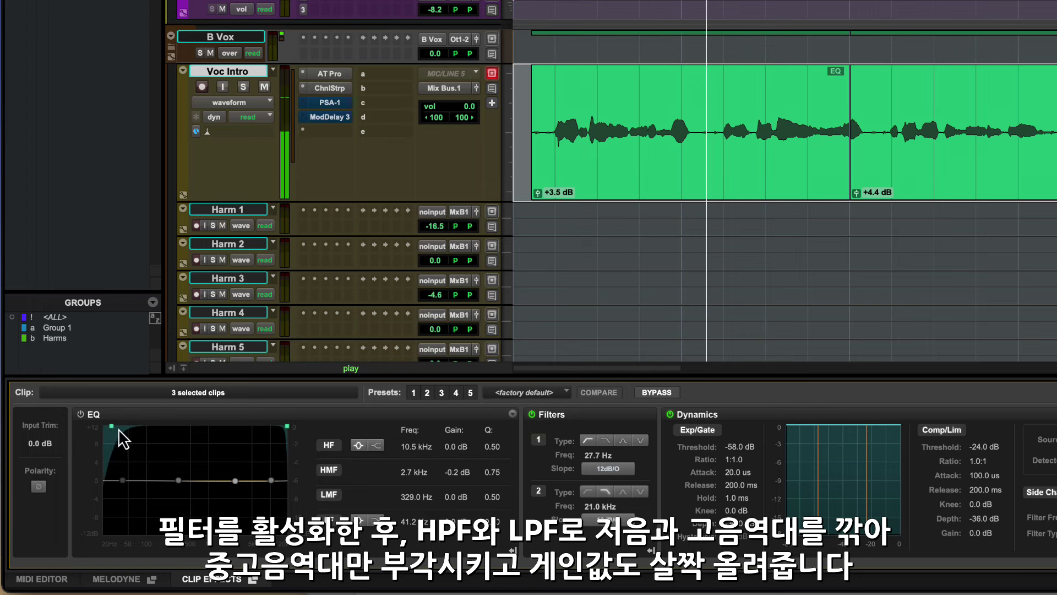
pyautogui.moveTo(119, 431); pyautogui.dragTo(207, 439)
pyautogui.moveTo(219, 439); pyautogui.dragTo(222, 439)
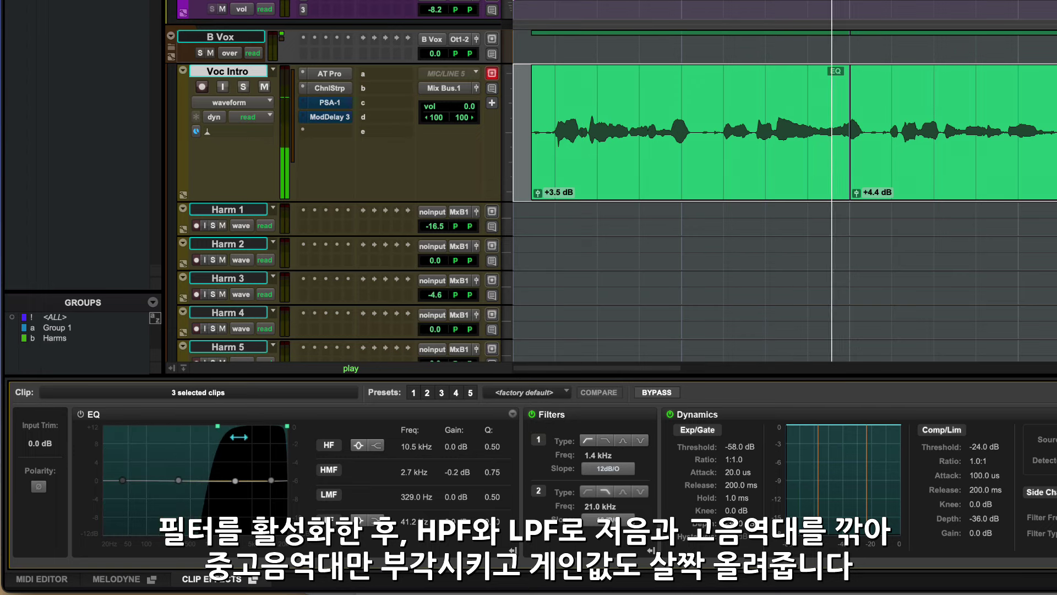
pyautogui.moveTo(285, 428); pyautogui.dragTo(219, 432)
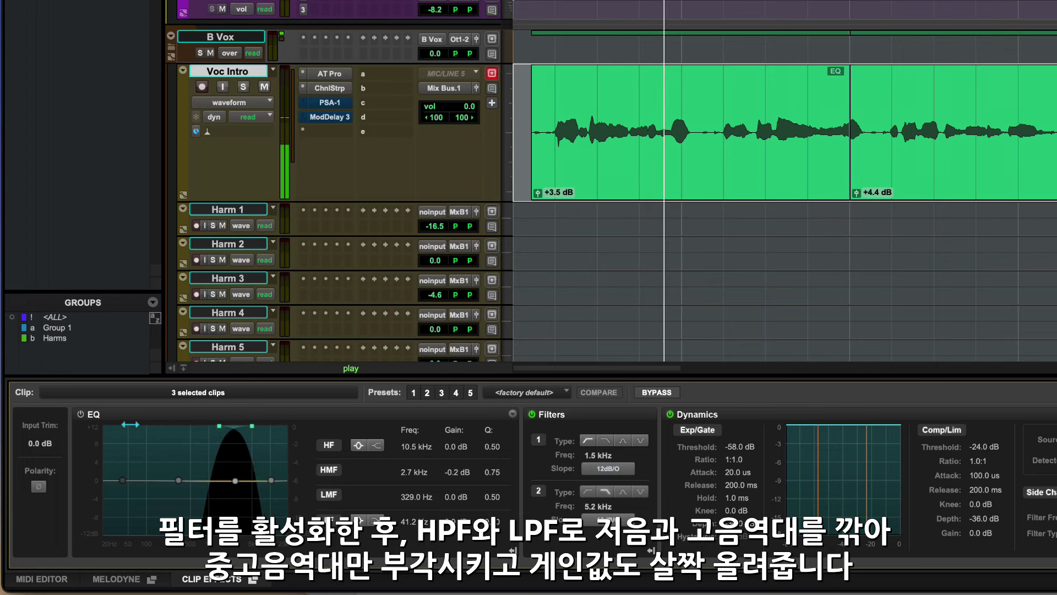
pyautogui.moveTo(29, 441); pyautogui.dragTo(35, 447)
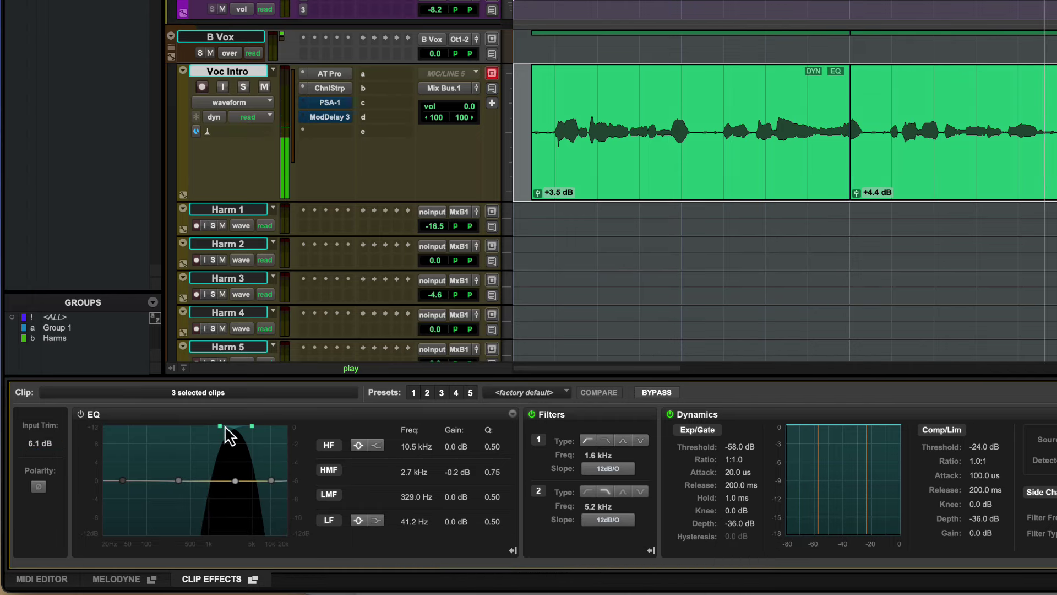
pyautogui.moveTo(223, 425); pyautogui.dragTo(224, 425)
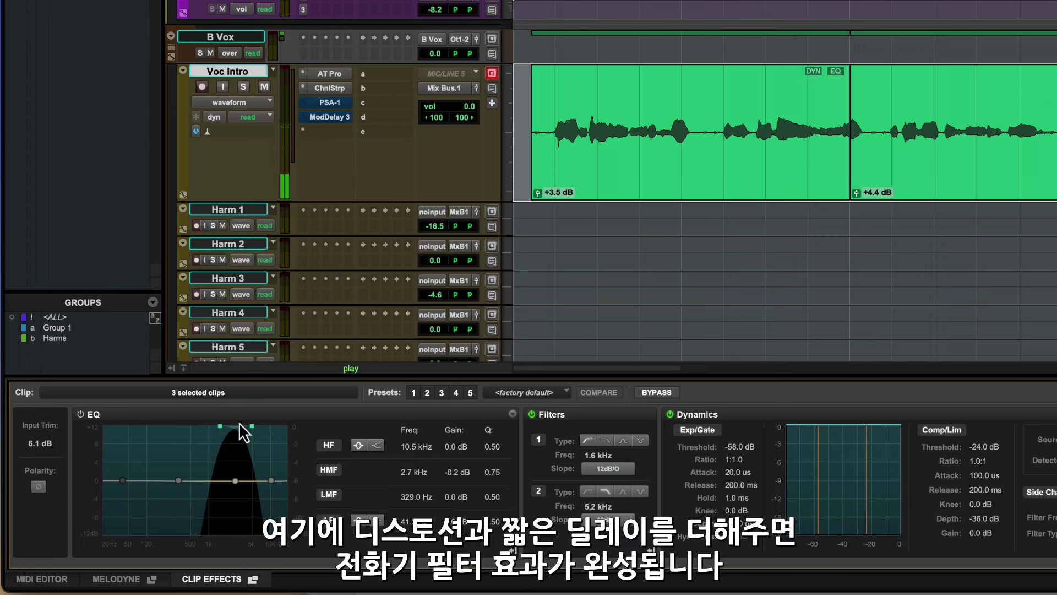
# Activate the bypassed PSA-1 distortion and ModDelay 3 inserts on Voc Intro
pyautogui.keyDown('super'); pyautogui.click(332, 104); pyautogui.keyUp('super')
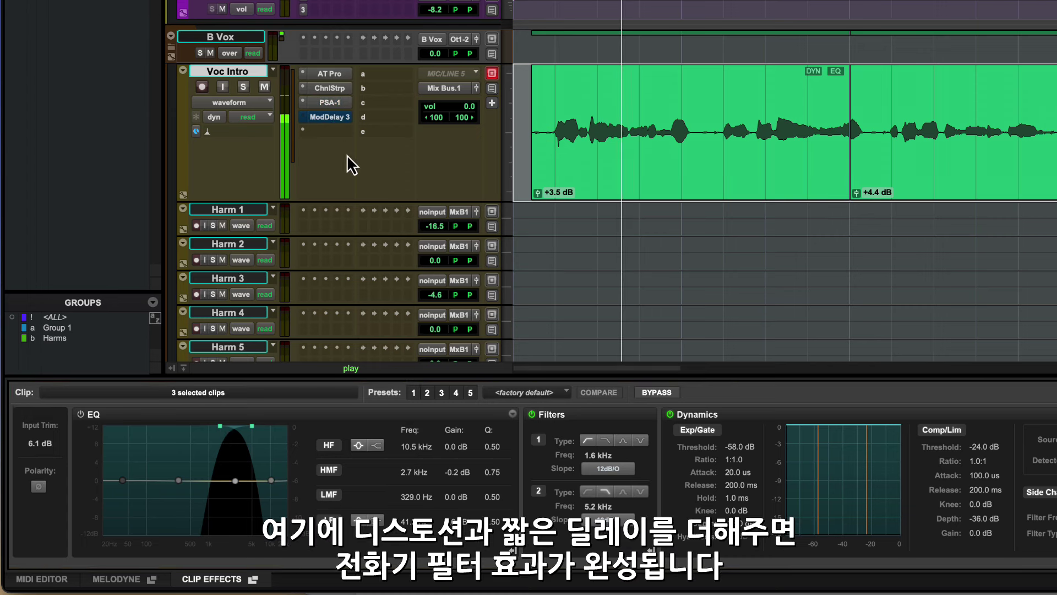
pyautogui.keyDown('super'); pyautogui.click(329, 120); pyautogui.keyUp('super')
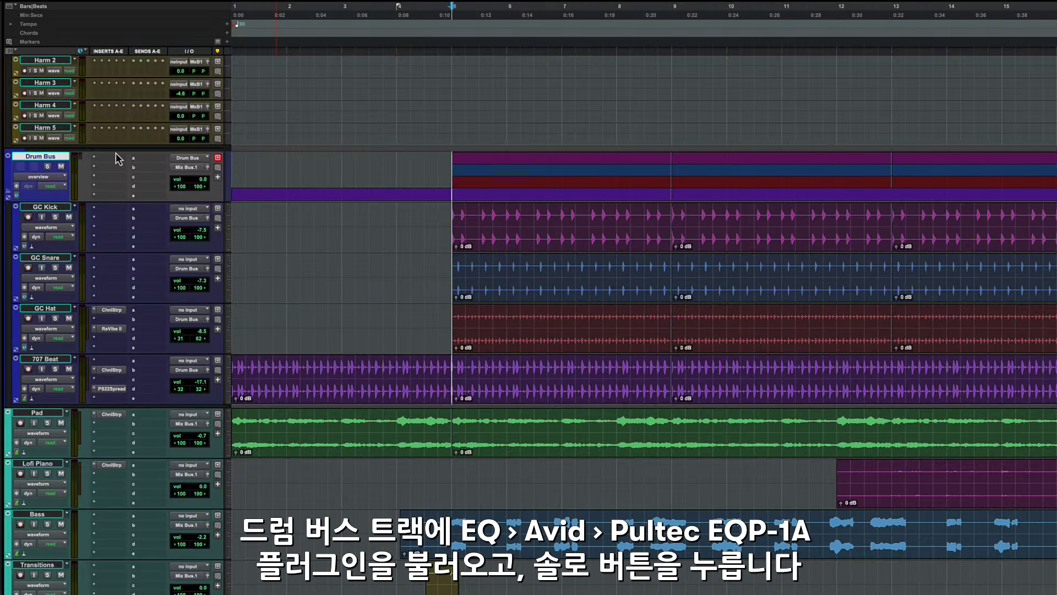
# Insert a stereo Pultec EQP-1A on Drum Bus insert a and reposition its window
pyautogui.click(111, 162)
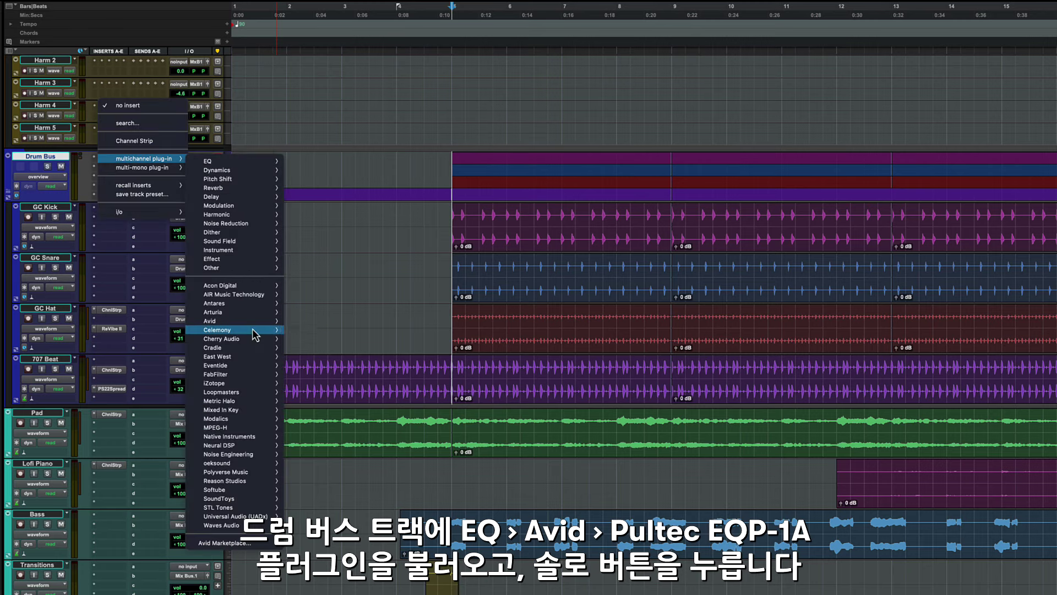
pyautogui.moveTo(254, 322)
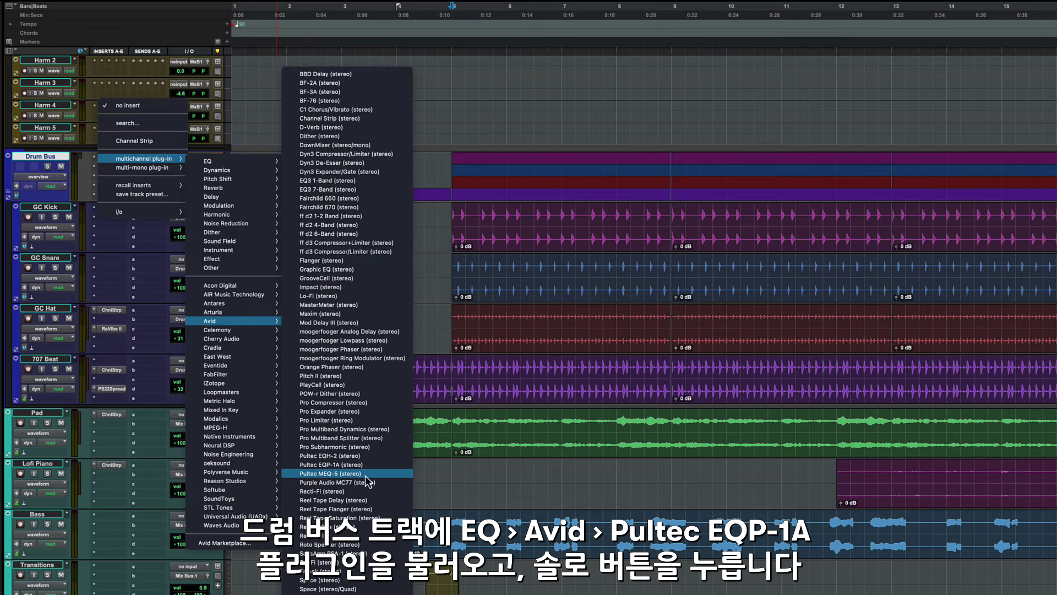
pyautogui.click(330, 464)
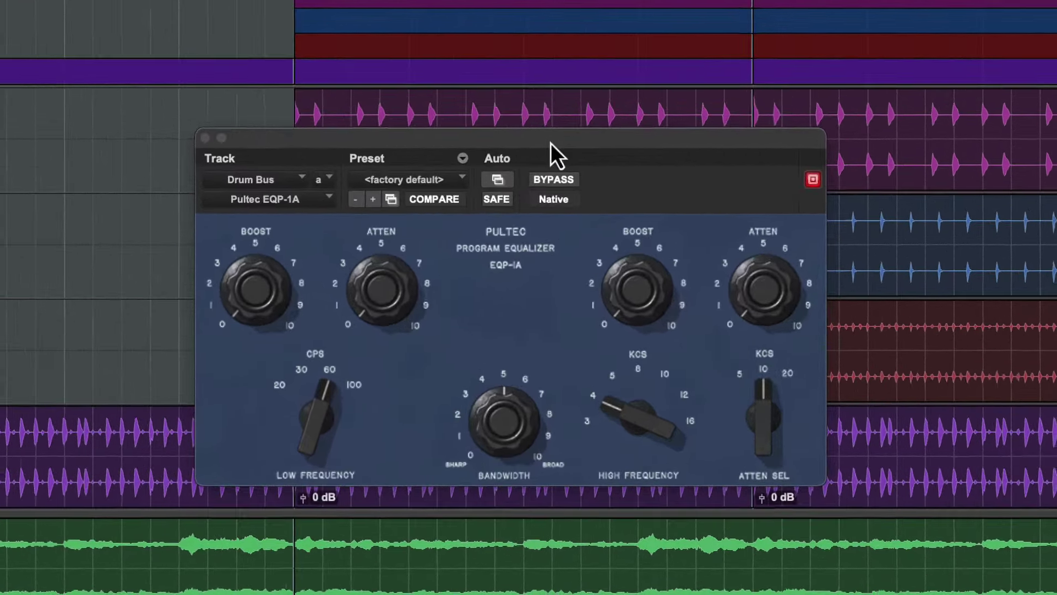
pyautogui.moveTo(547, 142); pyautogui.dragTo(534, 135)
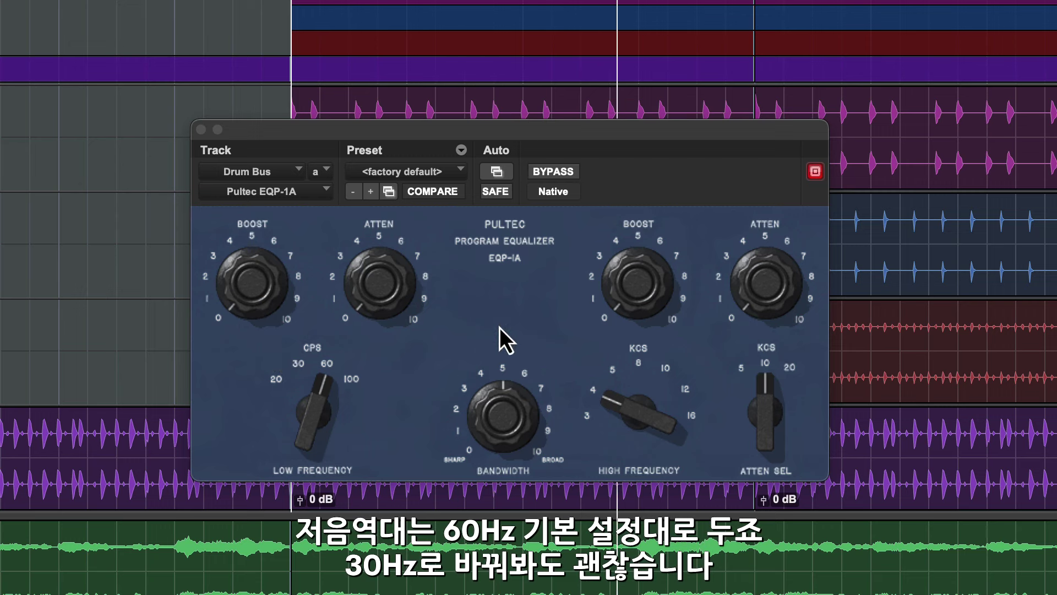
# Raise the Pultec's 60 Hz low-frequency boost to around 6
pyautogui.moveTo(246, 302); pyautogui.dragTo(242, 276)
pyautogui.moveTo(235, 240); pyautogui.dragTo(242, 216)
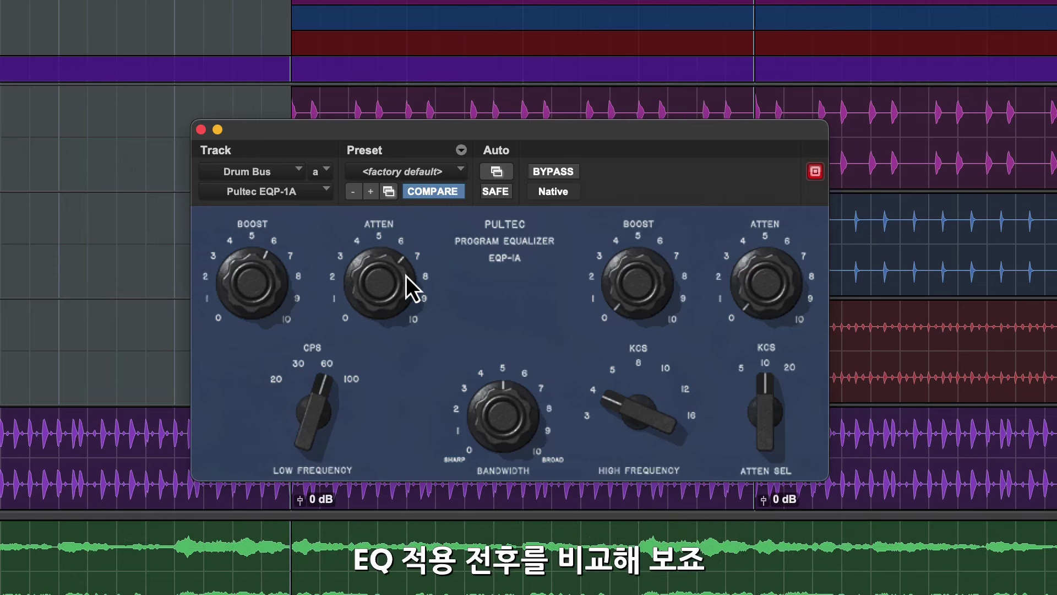
pyautogui.click(557, 171)
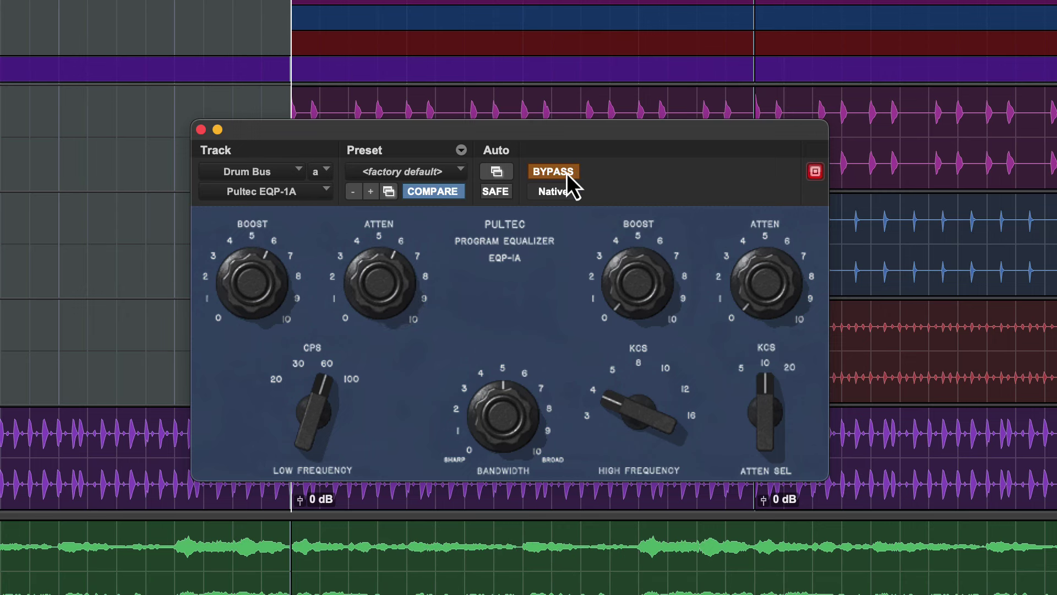
pyautogui.click(560, 172)
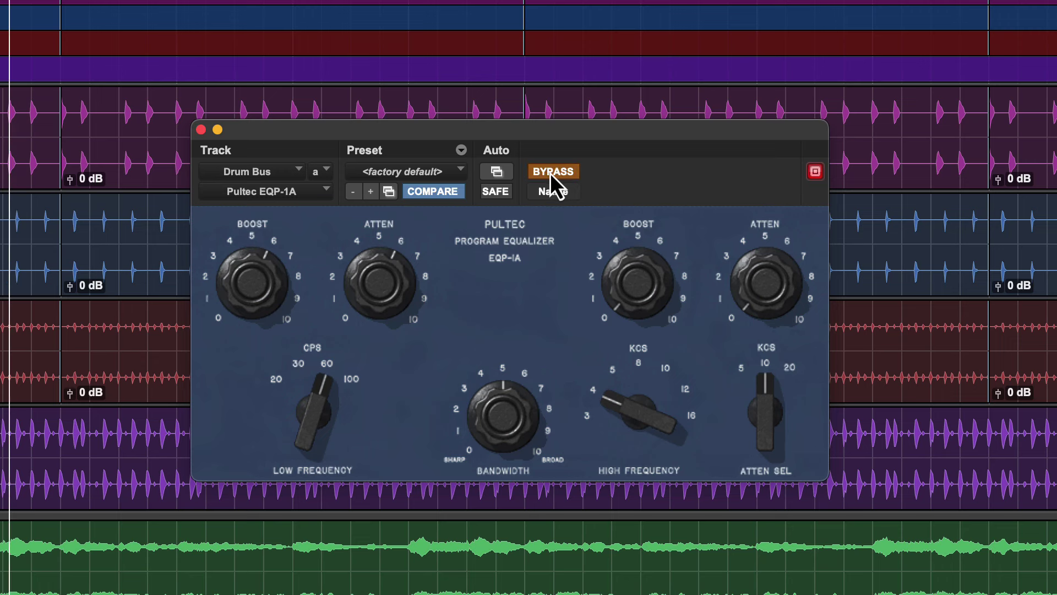
pyautogui.click(556, 173)
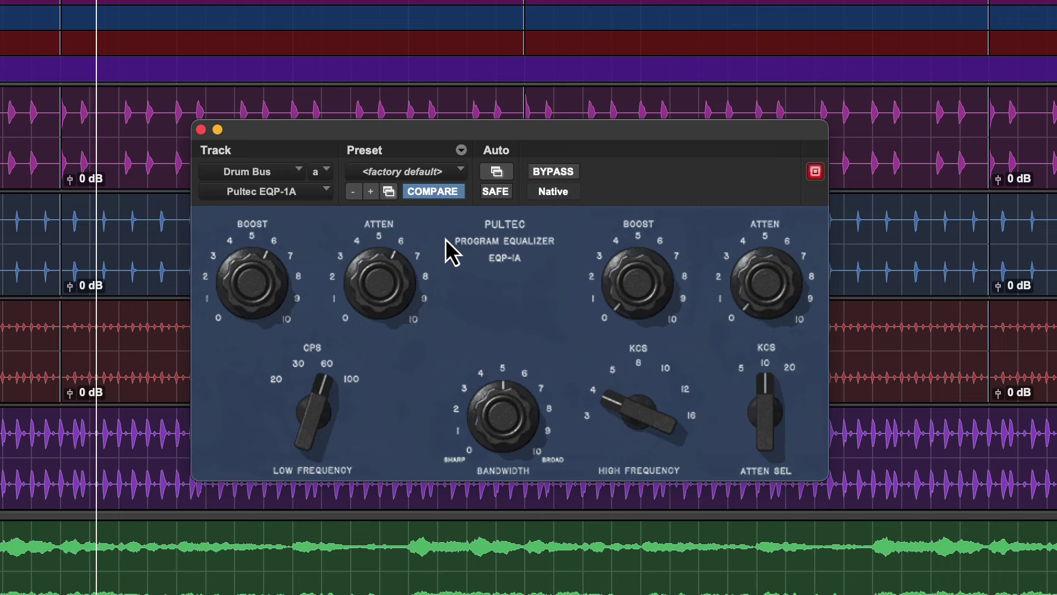